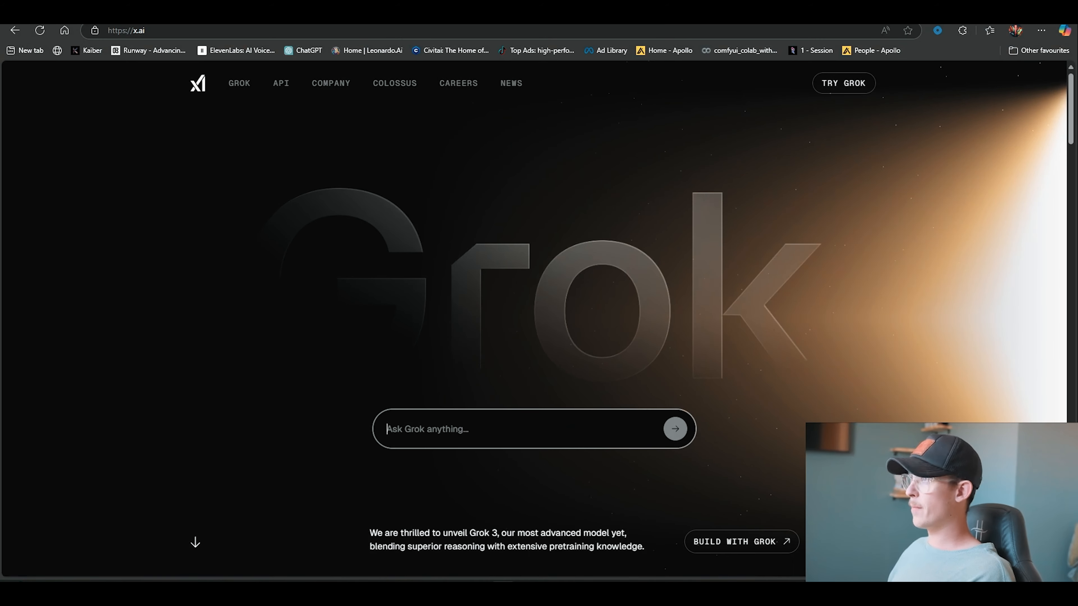
# Paste the X.ai screenshot into the Scaleflow.ai landing page prompt and submit it to generate the site
pyautogui.hotkey('ctrl', 'Tab')
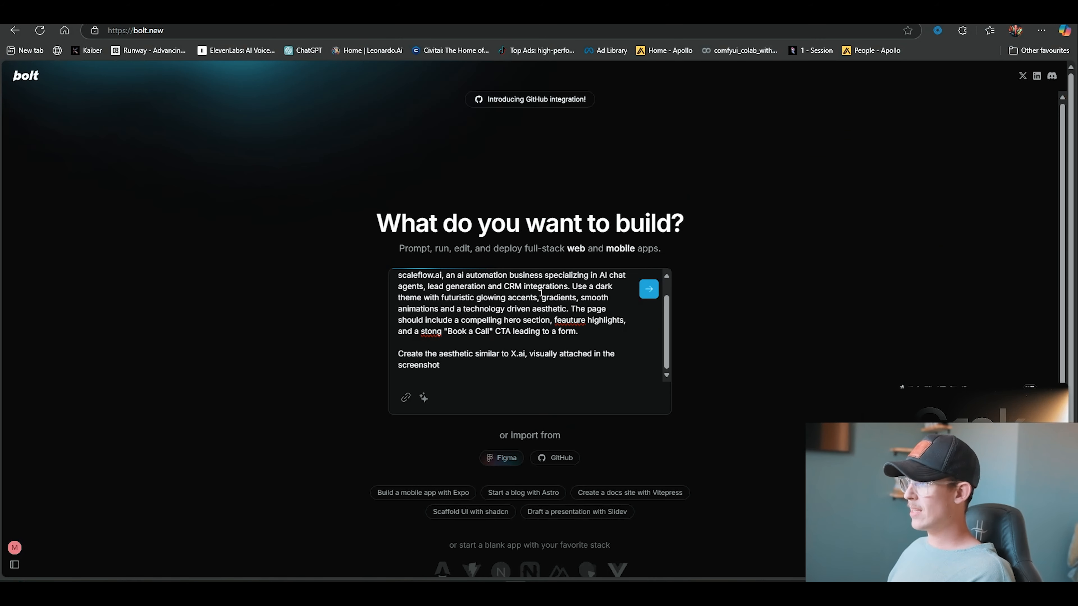
pyautogui.hotkey('ctrl', 'v')
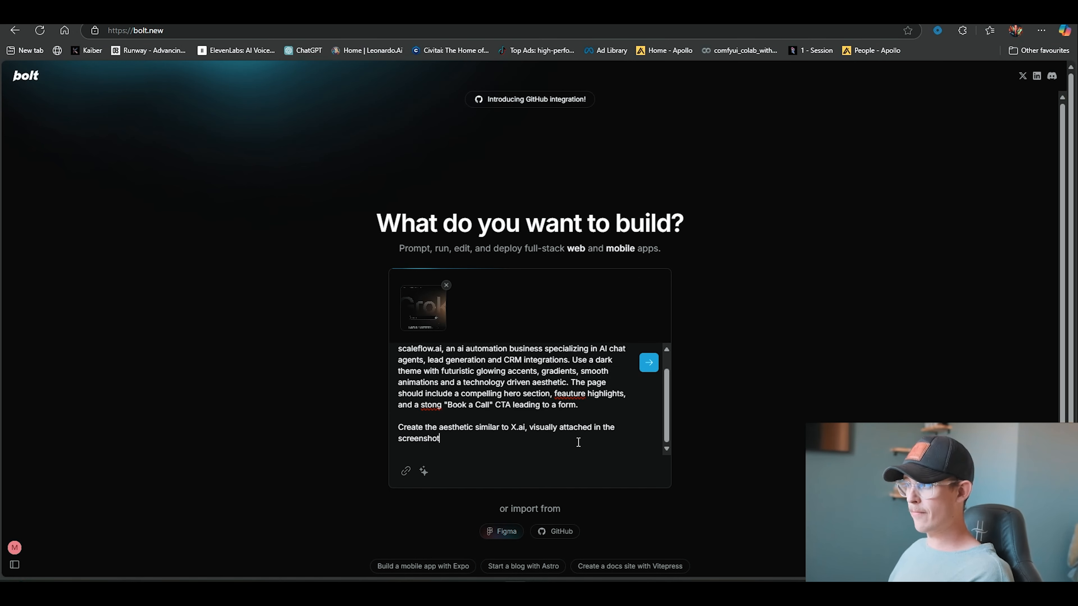
pyautogui.click(648, 364)
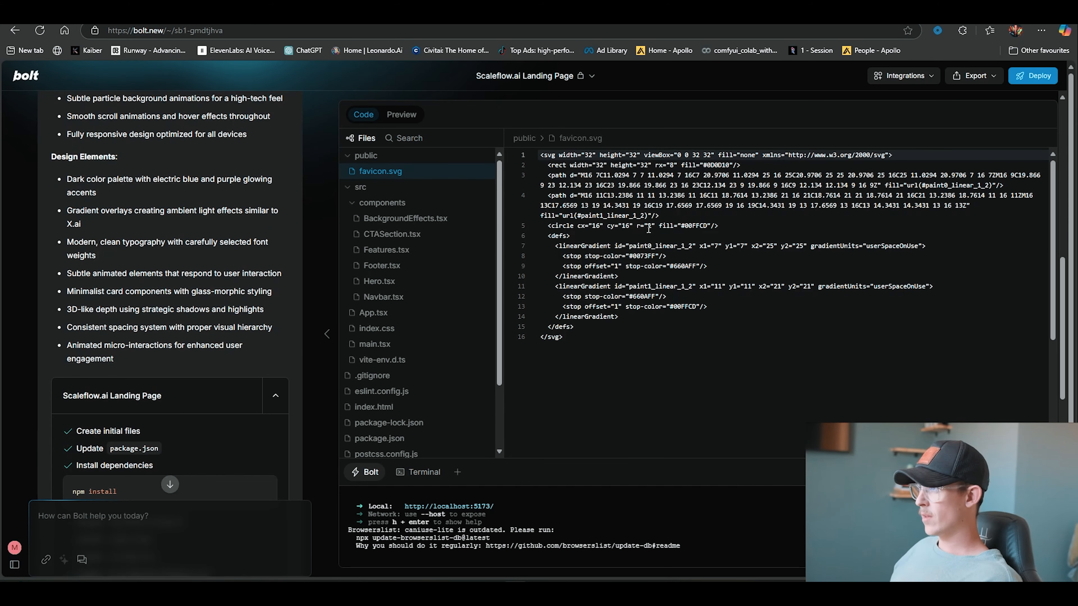
# Open the preview and scroll through the generated landing page sections and the build summary
pyautogui.click(401, 115)
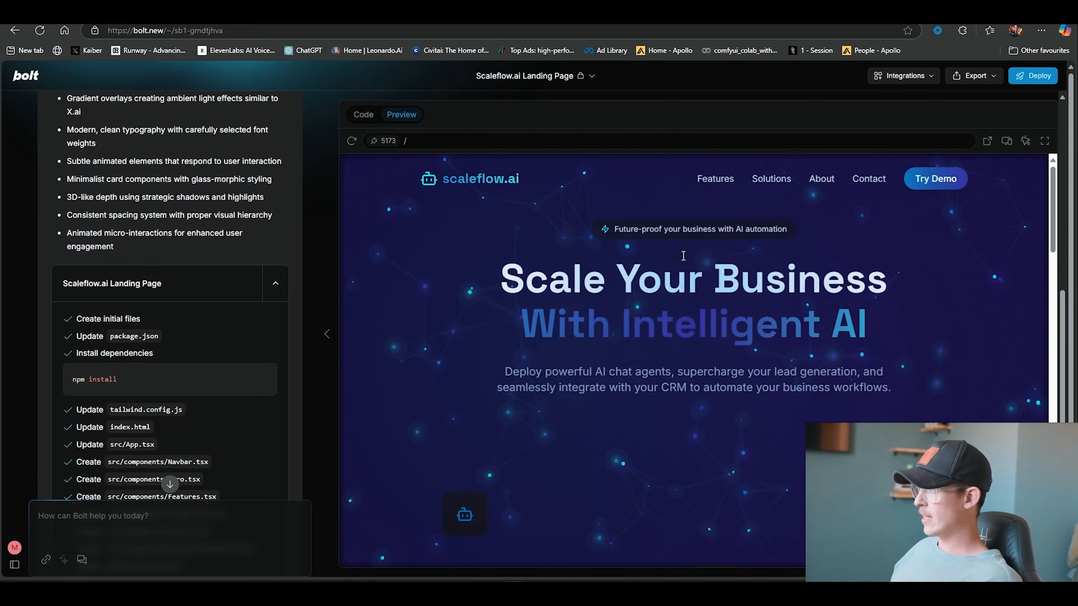
pyautogui.scroll(-10, 939, 331)
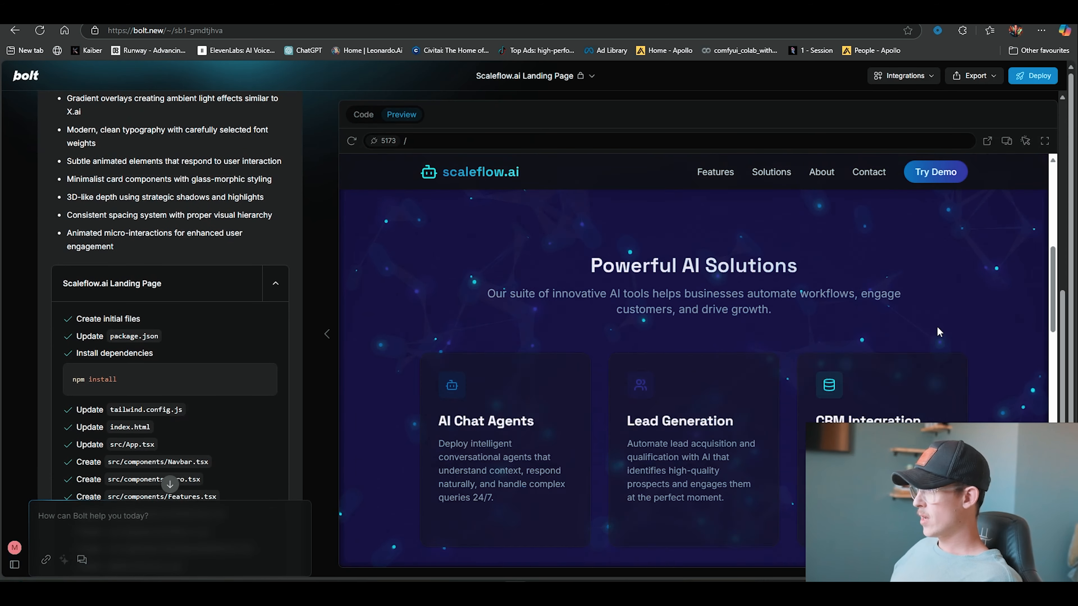
pyautogui.scroll(-10, 905, 303)
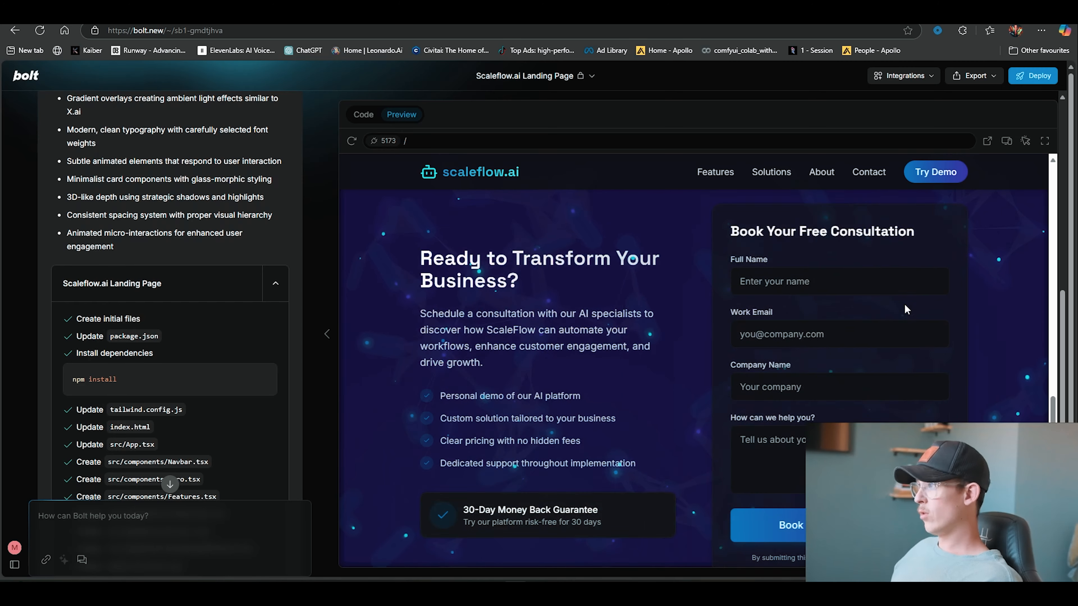
pyautogui.scroll(3, 865, 285)
pyautogui.scroll(-3, 789, 271)
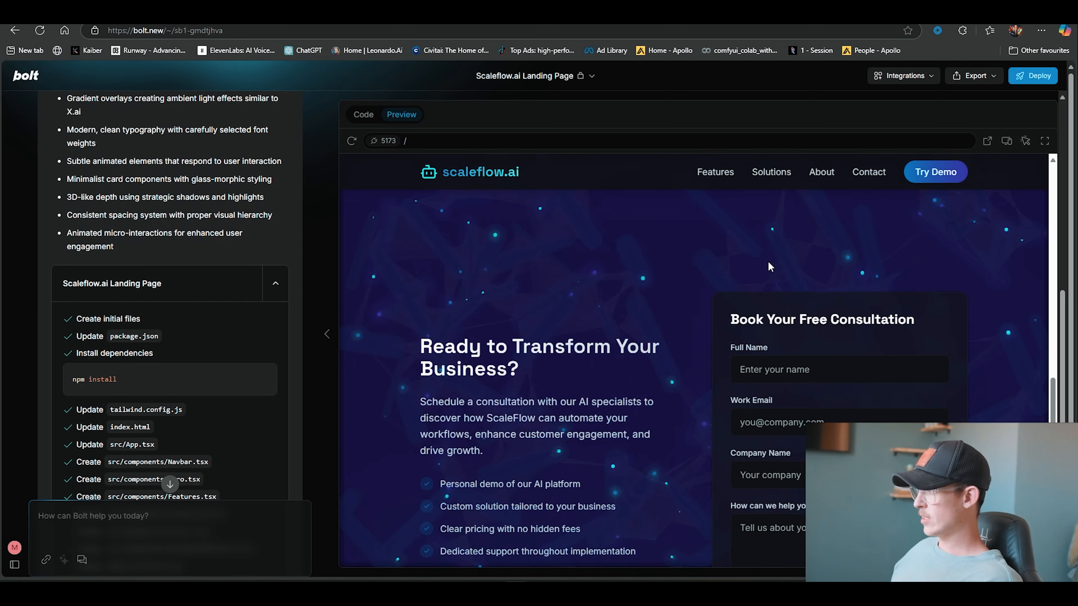
pyautogui.scroll(-1, 771, 431)
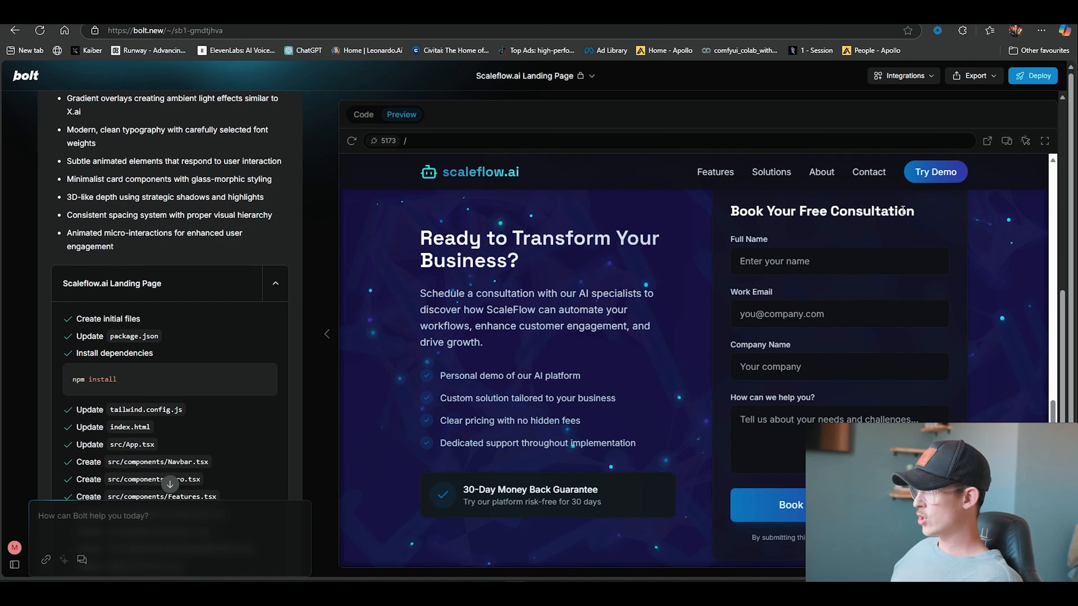
pyautogui.scroll(-3, 458, 268)
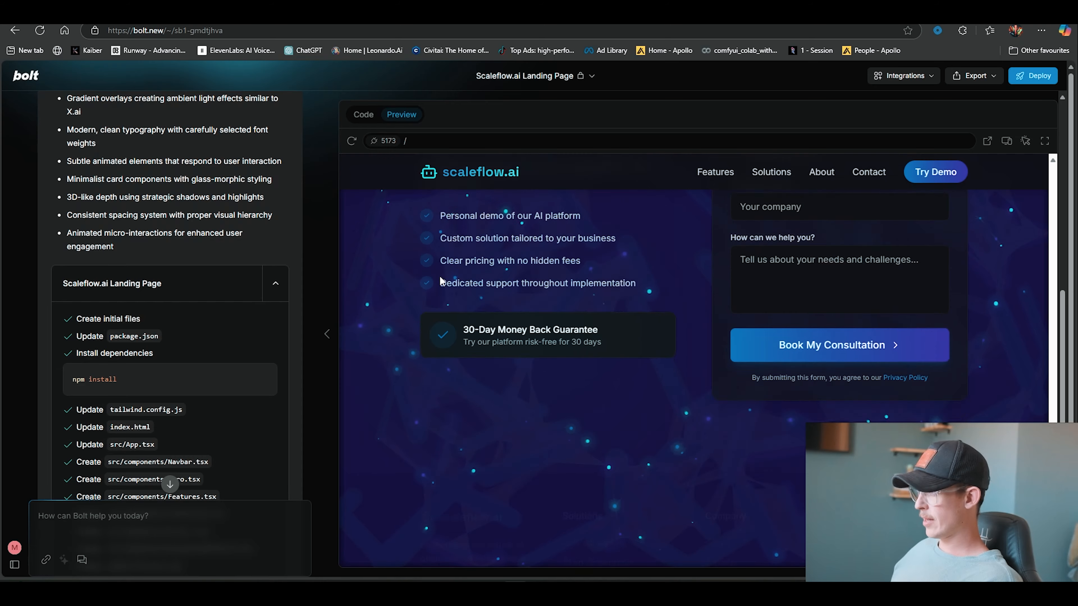
pyautogui.scroll(4, 484, 297)
pyautogui.scroll(10, 531, 450)
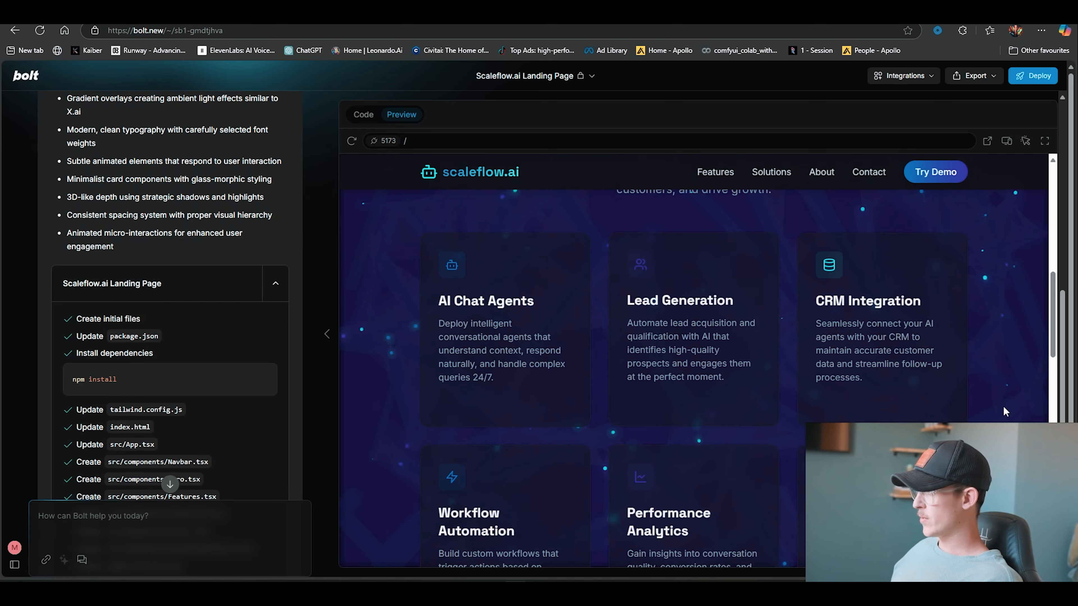
pyautogui.scroll(5, 429, 267)
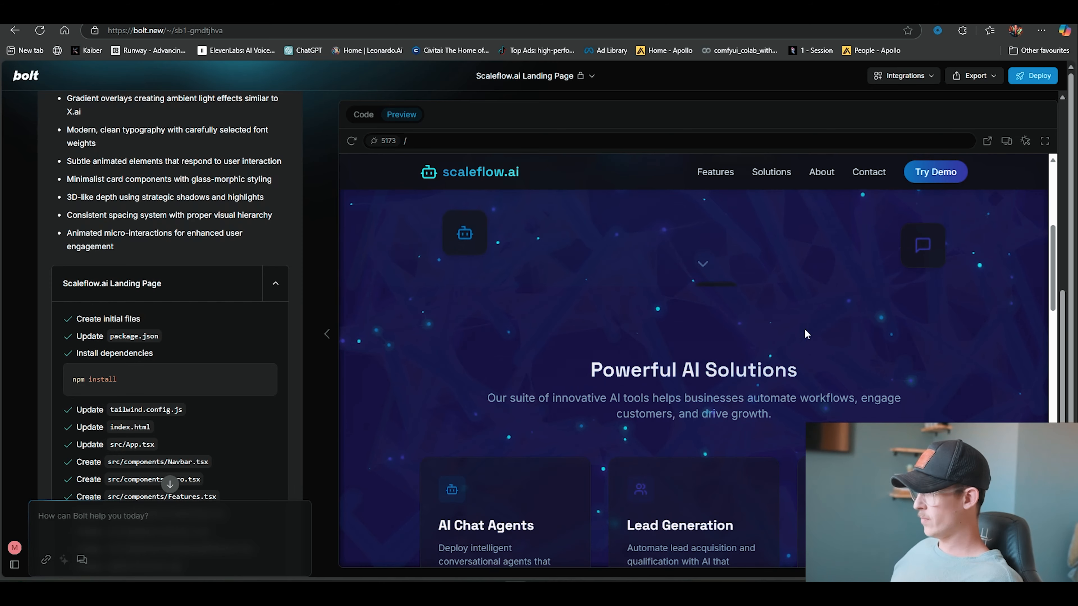
pyautogui.scroll(6, 825, 400)
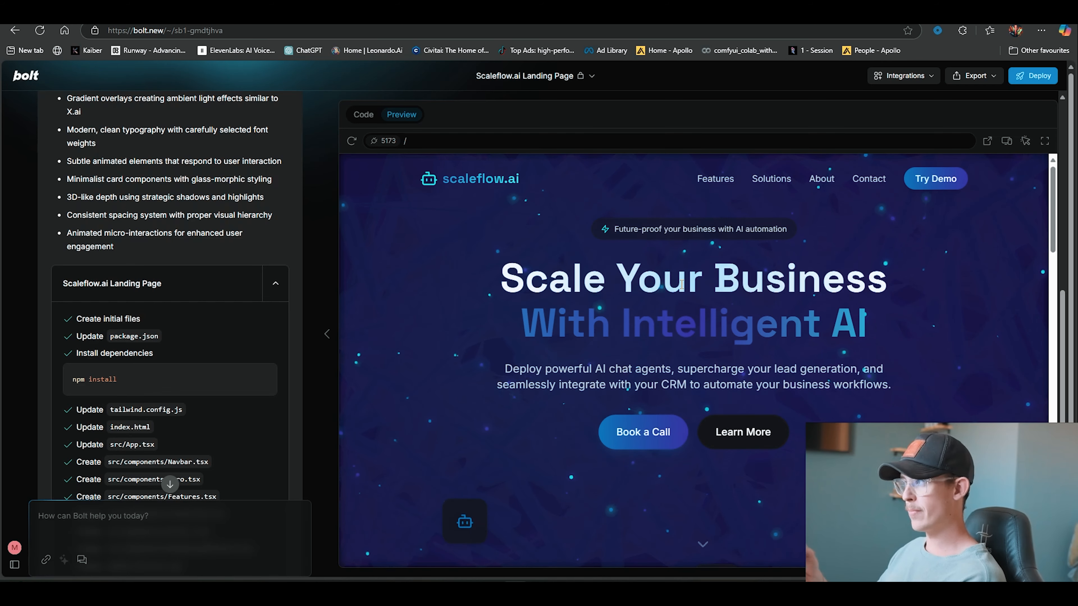
pyautogui.scroll(-4, 188, 372)
pyautogui.scroll(4, 190, 371)
pyautogui.scroll(-1, 189, 371)
pyautogui.scroll(-1, 189, 371)
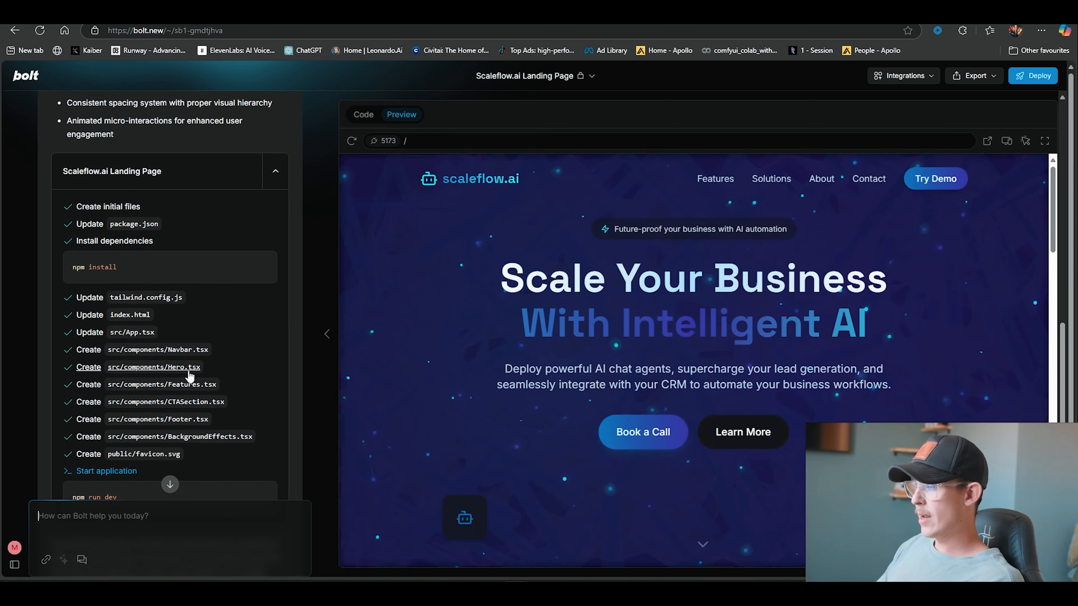
pyautogui.scroll(-6, 189, 375)
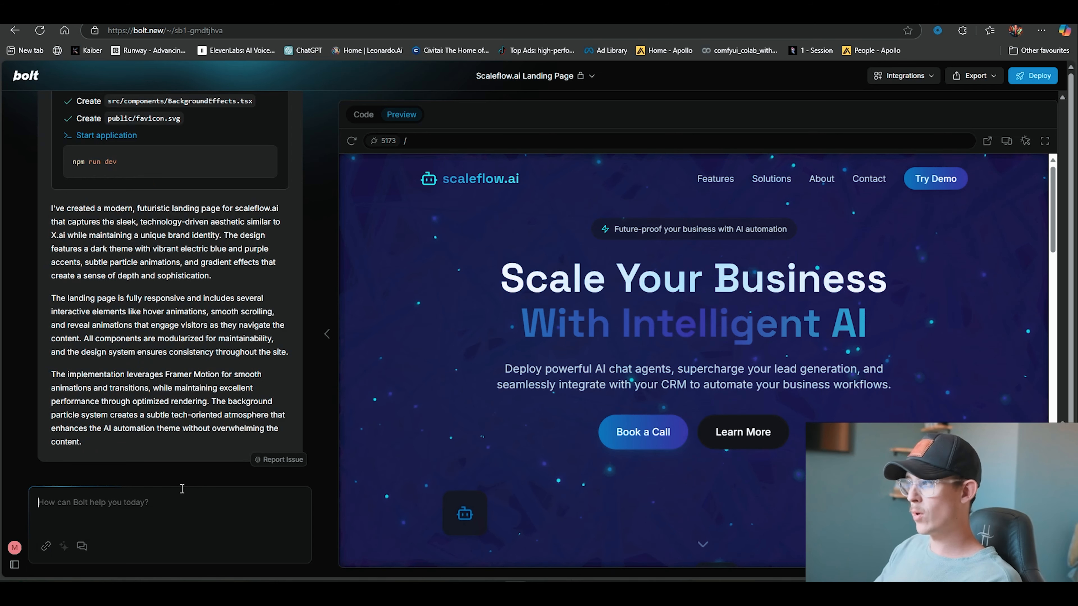
# Ask for the background to be black with a subtle yellow gradient shining through from the side, and send it
pyautogui.write('I want the background w')
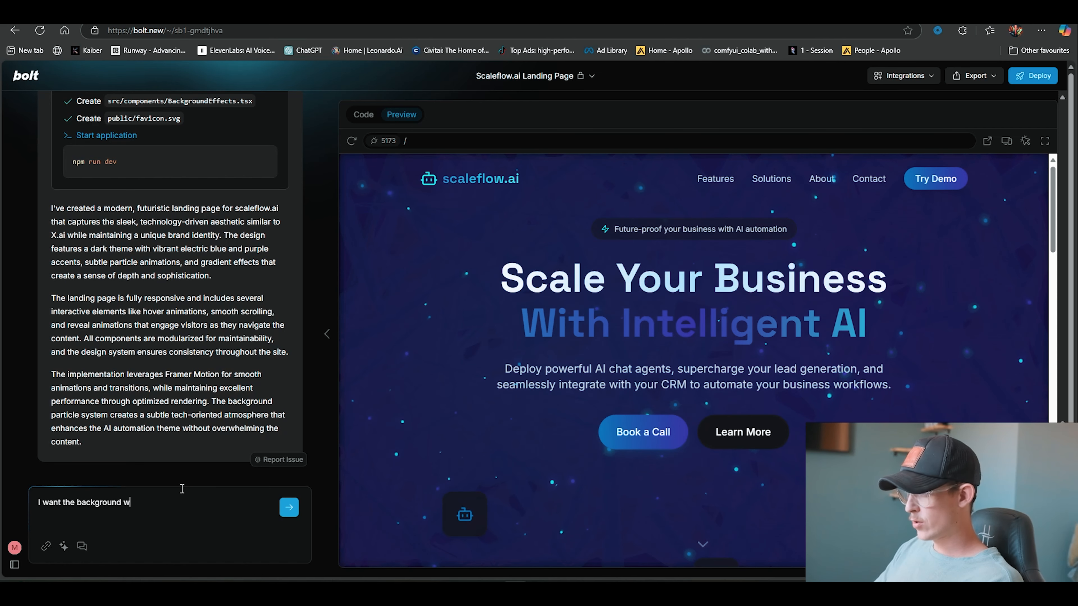
pyautogui.press('BackSpace')
pyautogui.write('to rather be black, with subt')
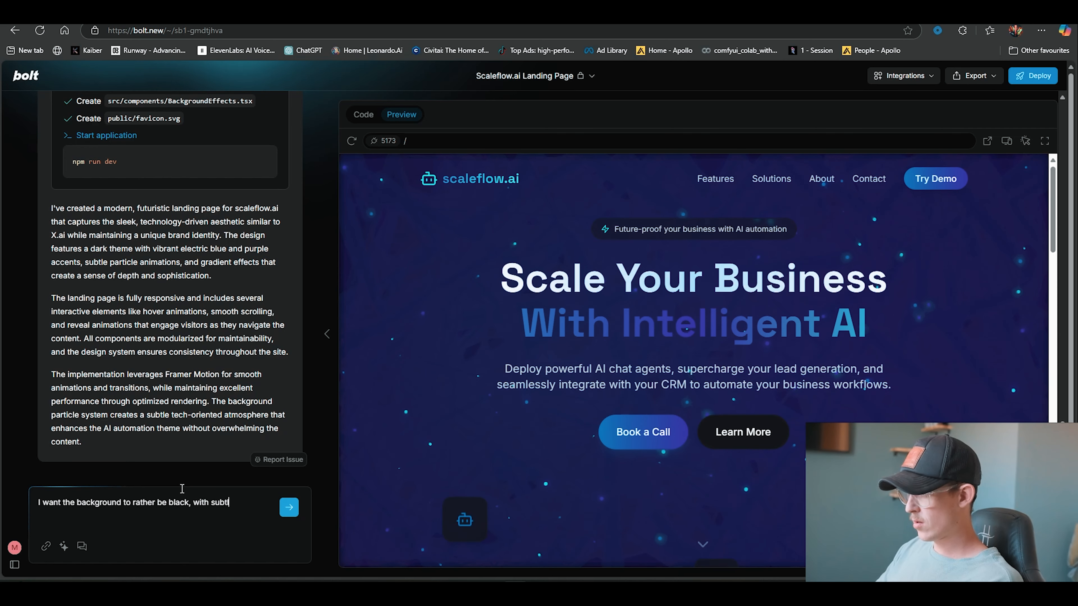
pyautogui.write('le ye')
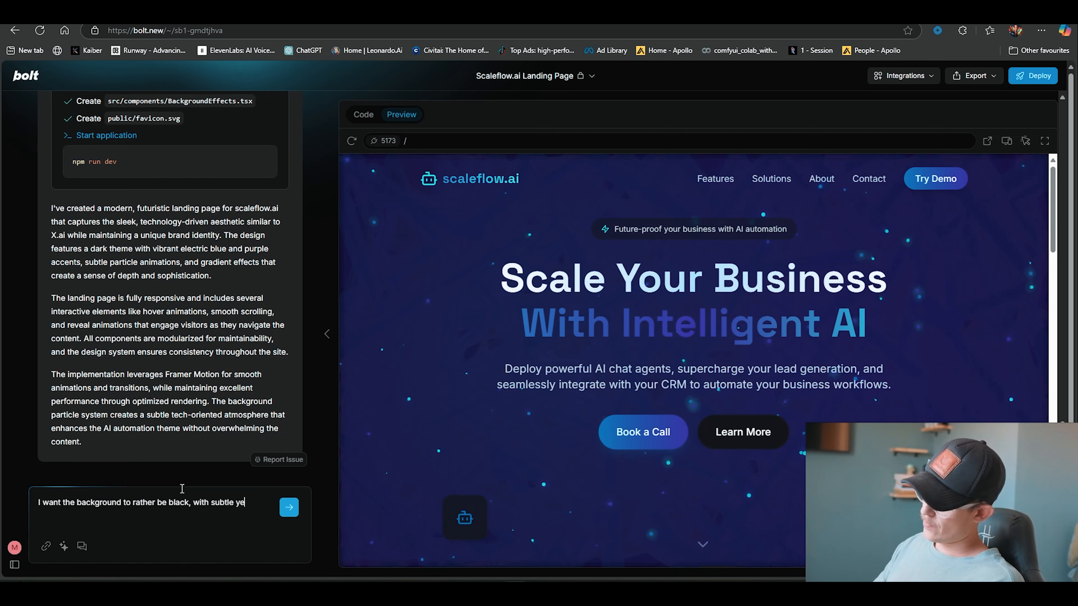
pyautogui.write('llow gradient shining through from the side')
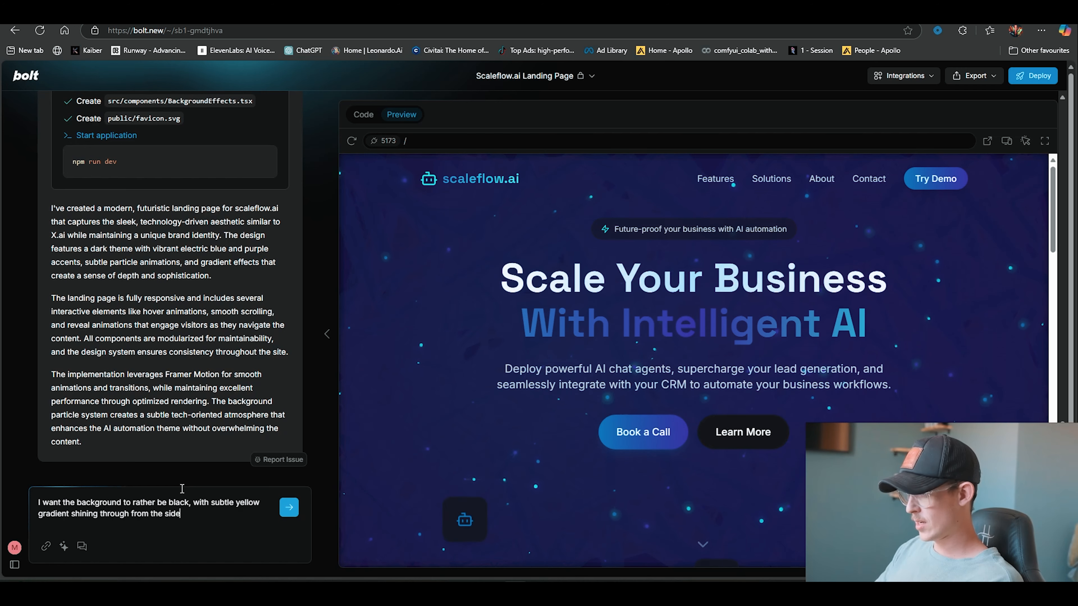
pyautogui.write('.')
pyautogui.press('Return')
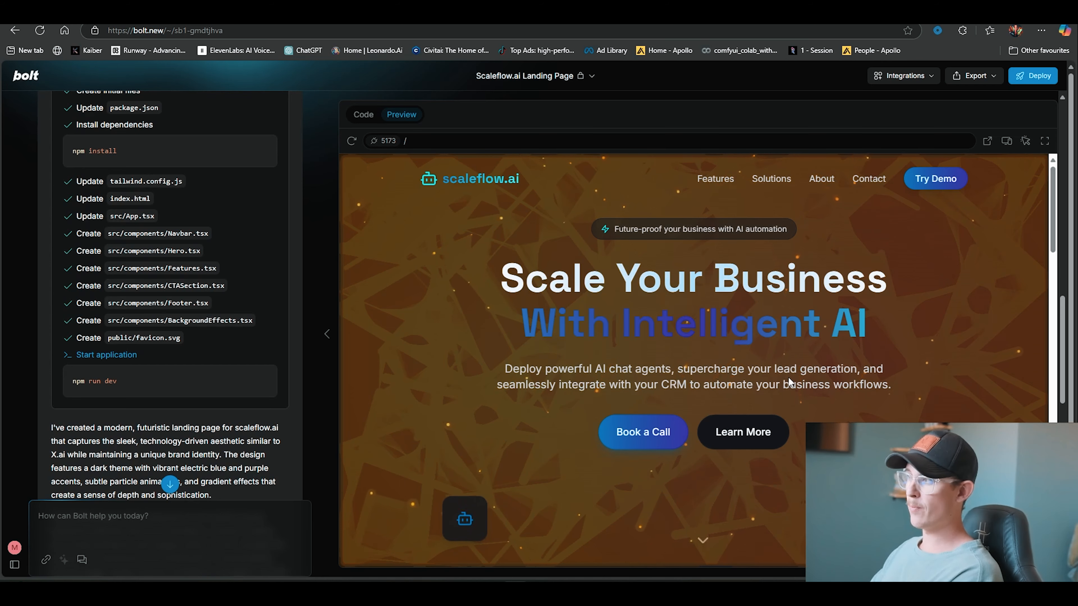
# Scroll through the updated preview to review the new background
pyautogui.scroll(-5, 788, 376)
pyautogui.scroll(-15, 823, 420)
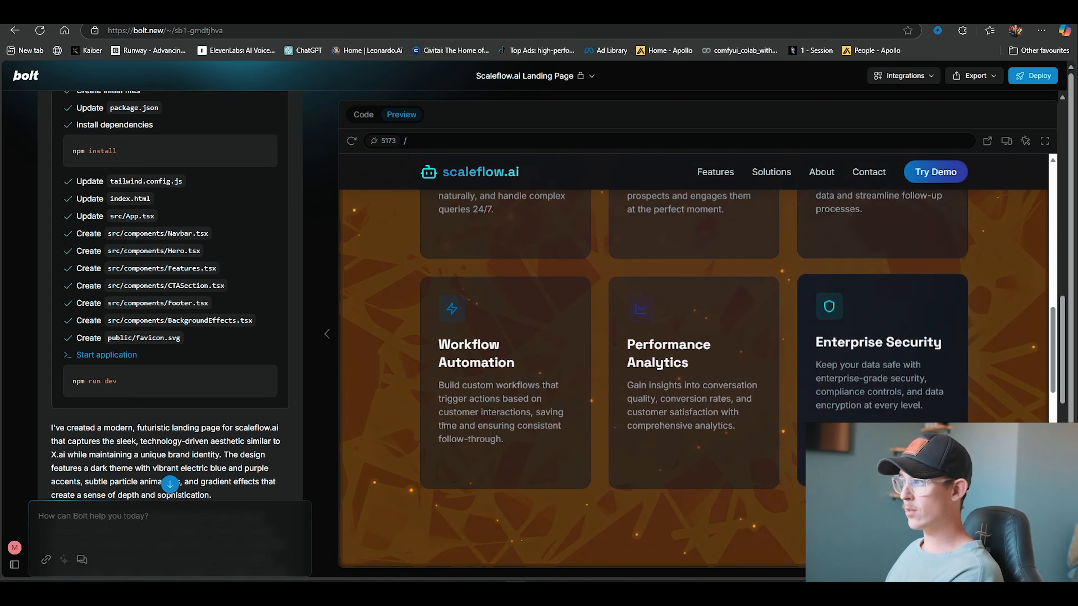
pyautogui.scroll(20, 817, 422)
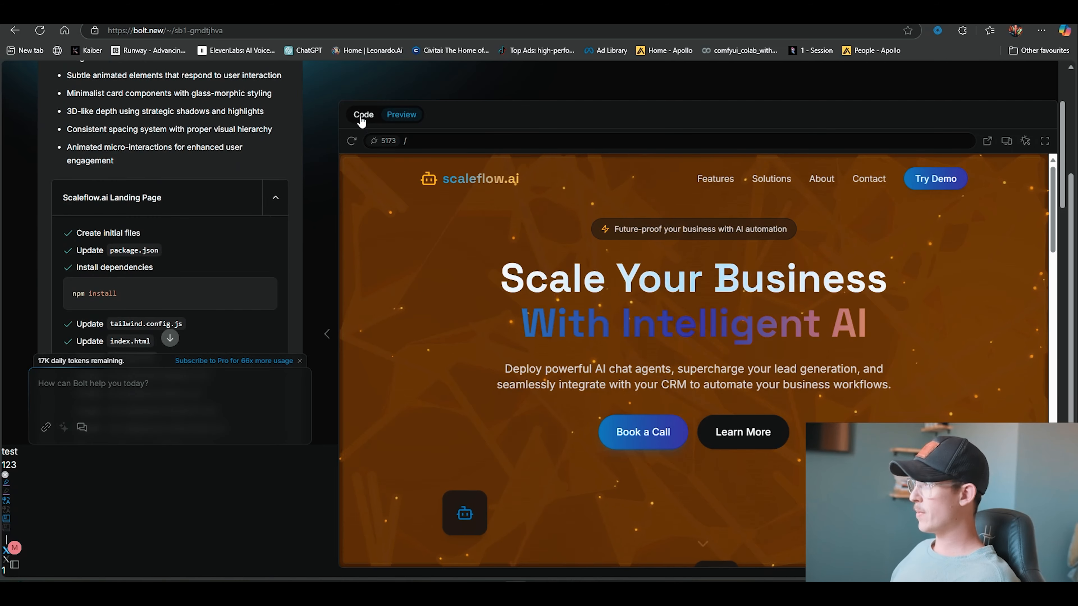
# Deploy the landing page to Netlify
pyautogui.click(379, 119)
pyautogui.click(408, 119)
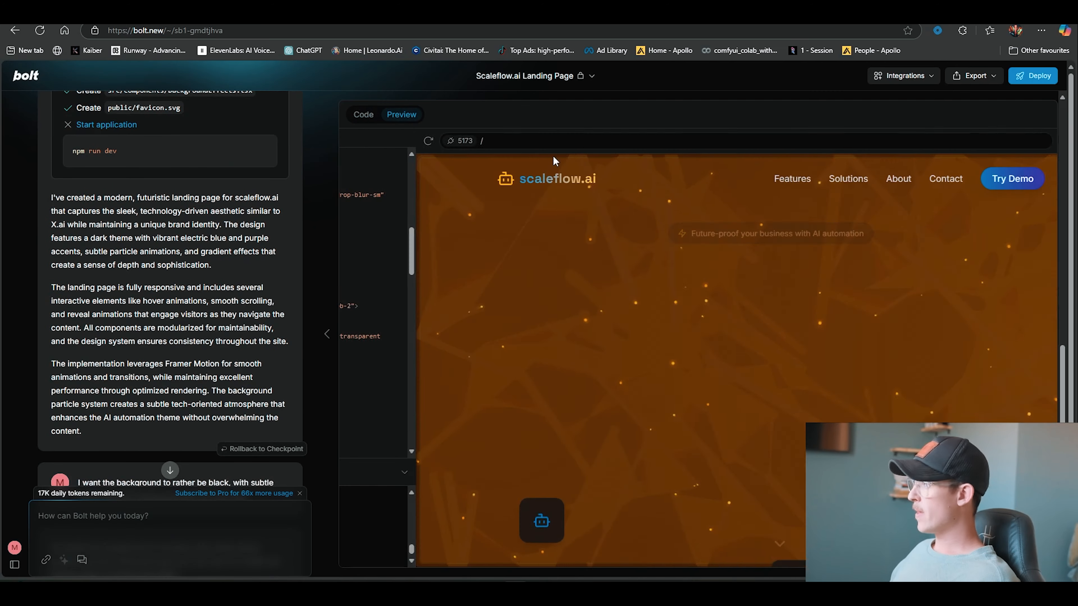
pyautogui.click(1034, 76)
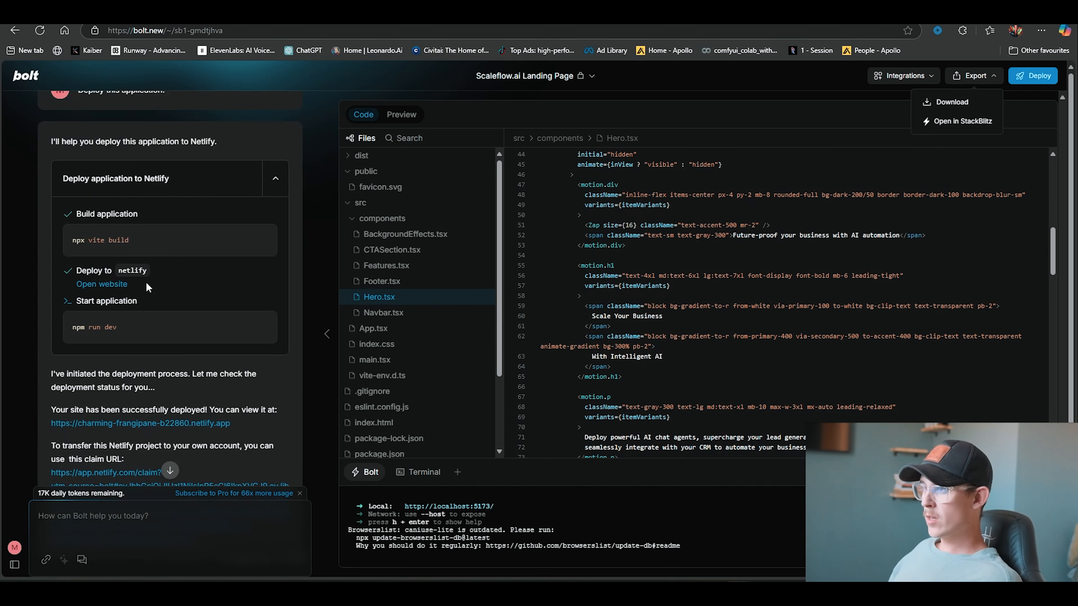
pyautogui.scroll(-3, 294, 281)
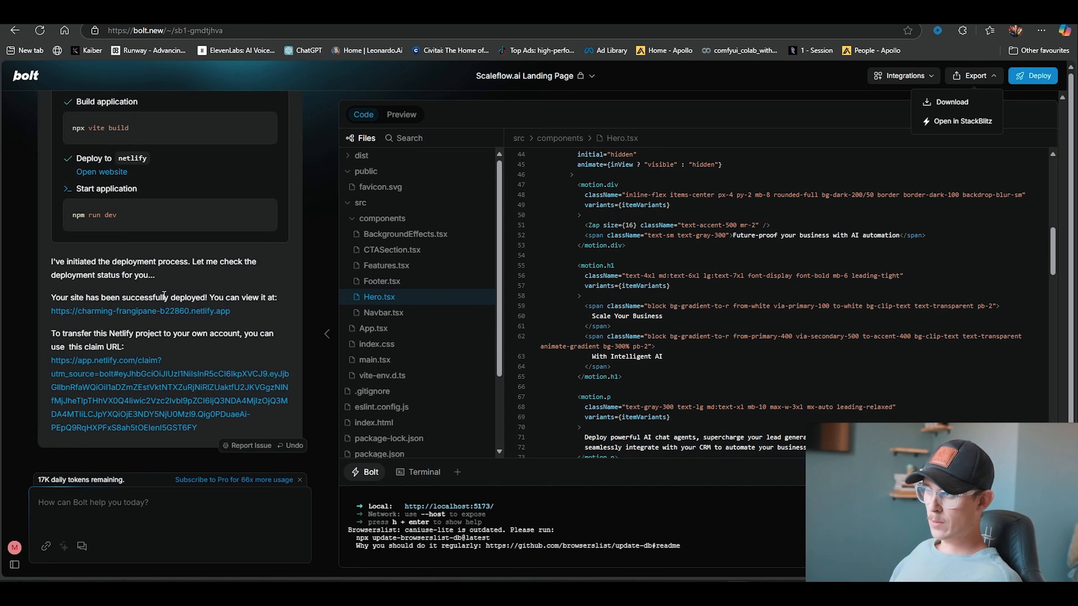
# Open the deployed Netlify site and scroll through its sections
pyautogui.click(150, 314)
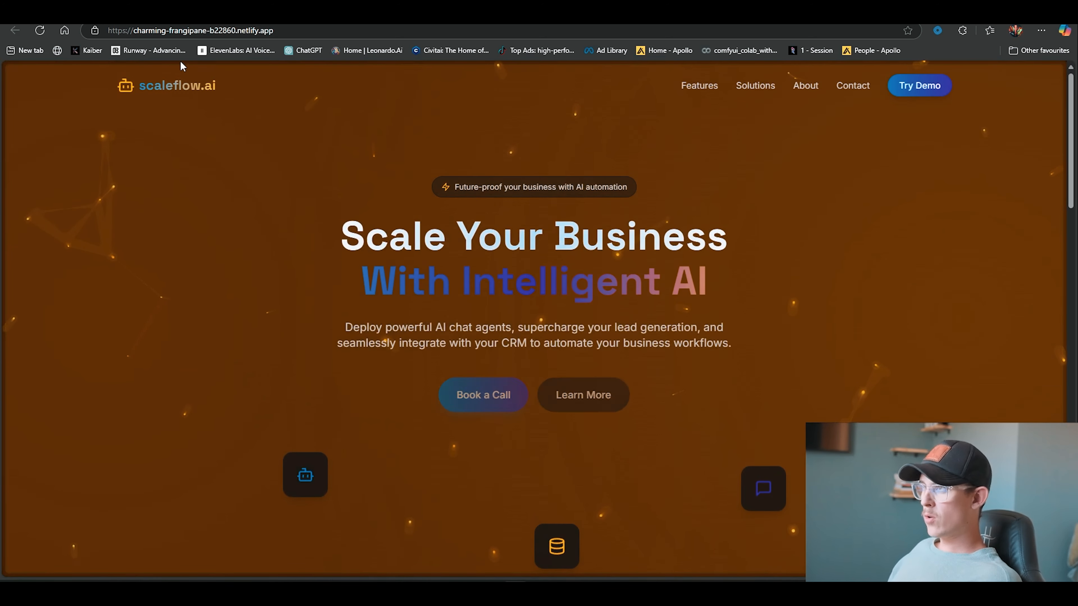
pyautogui.scroll(-5, 132, 309)
pyautogui.scroll(-10, 193, 177)
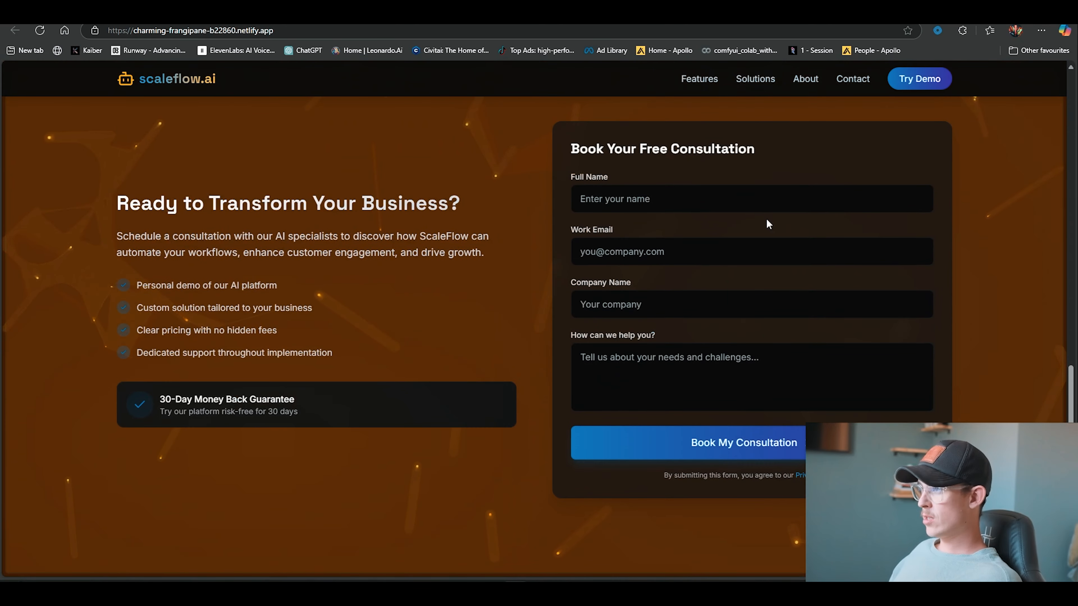
pyautogui.scroll(-5, 785, 263)
pyautogui.scroll(8, 815, 340)
pyautogui.scroll(15, 806, 351)
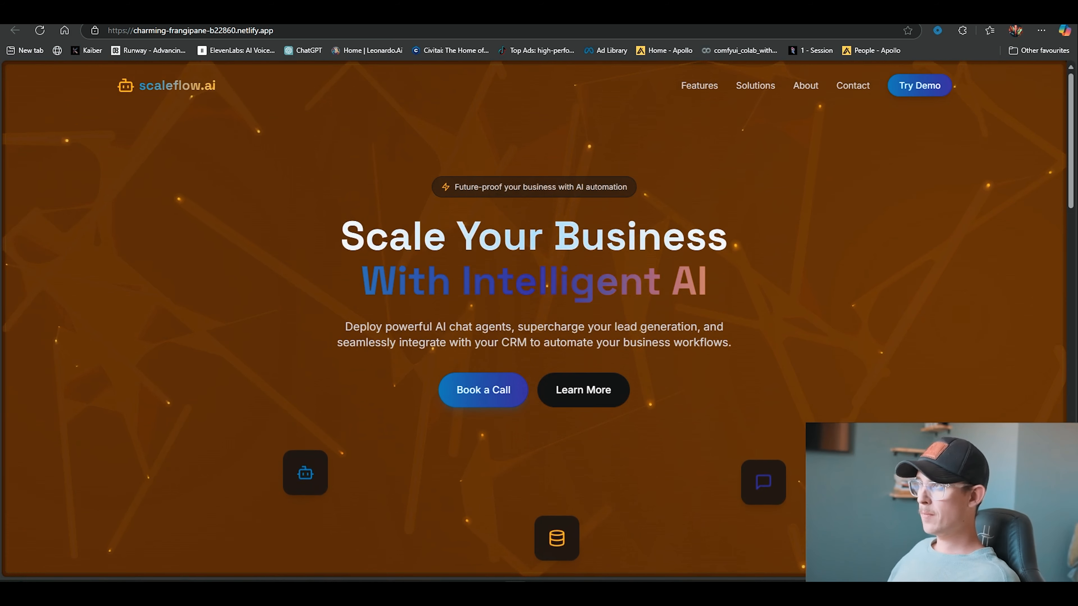
# Return to the project and export it by opening it in StackBlitz
pyautogui.hotkey('ctrl', 'shift', 'Tab')
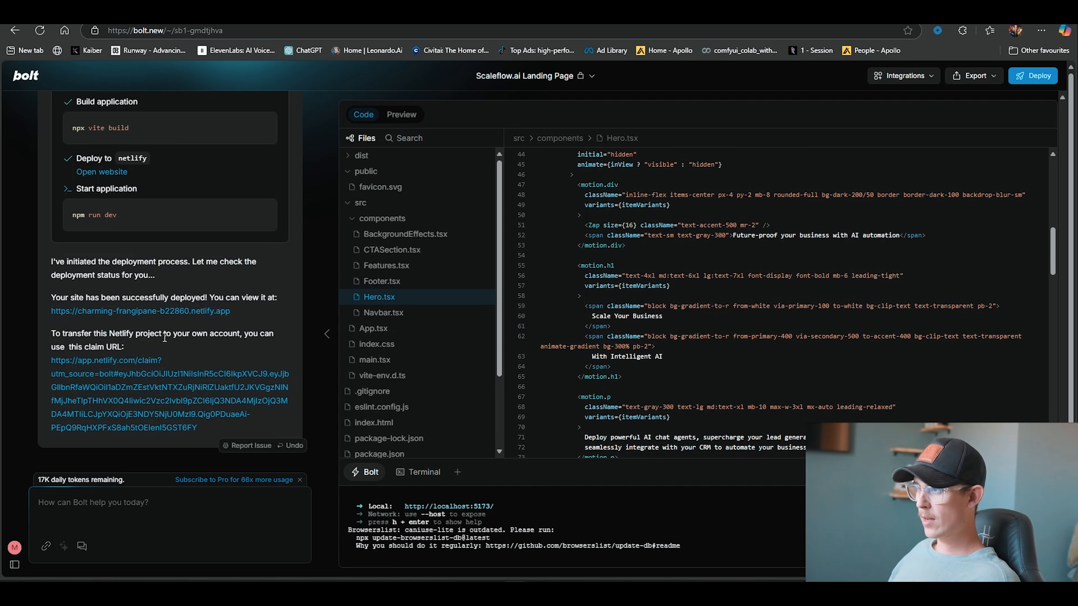
pyautogui.scroll(-3, 178, 349)
pyautogui.scroll(3, 179, 349)
pyautogui.scroll(2, 619, 316)
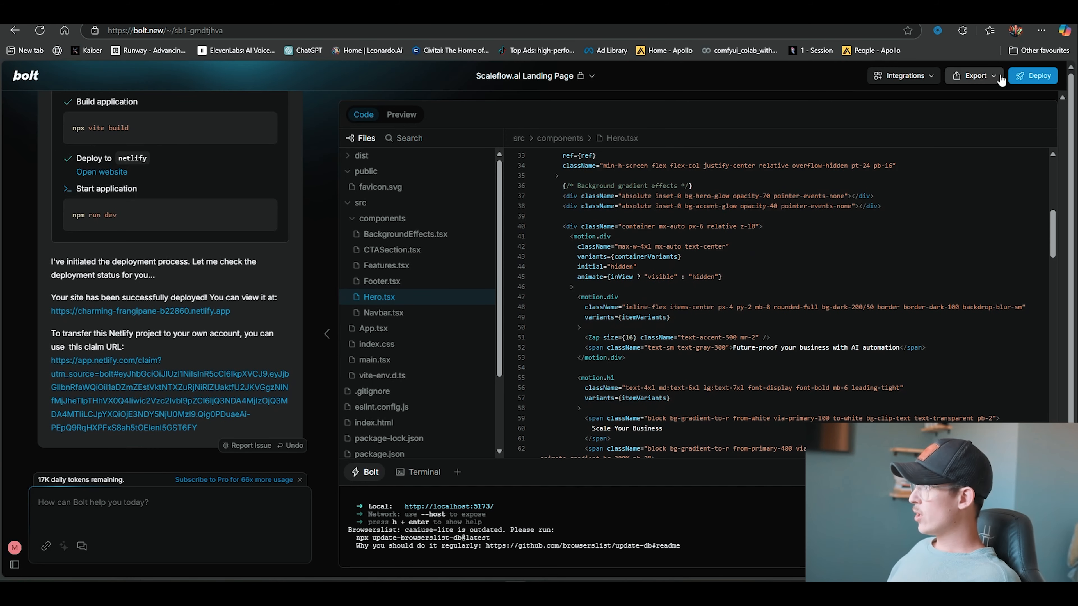
pyautogui.click(981, 81)
pyautogui.click(961, 121)
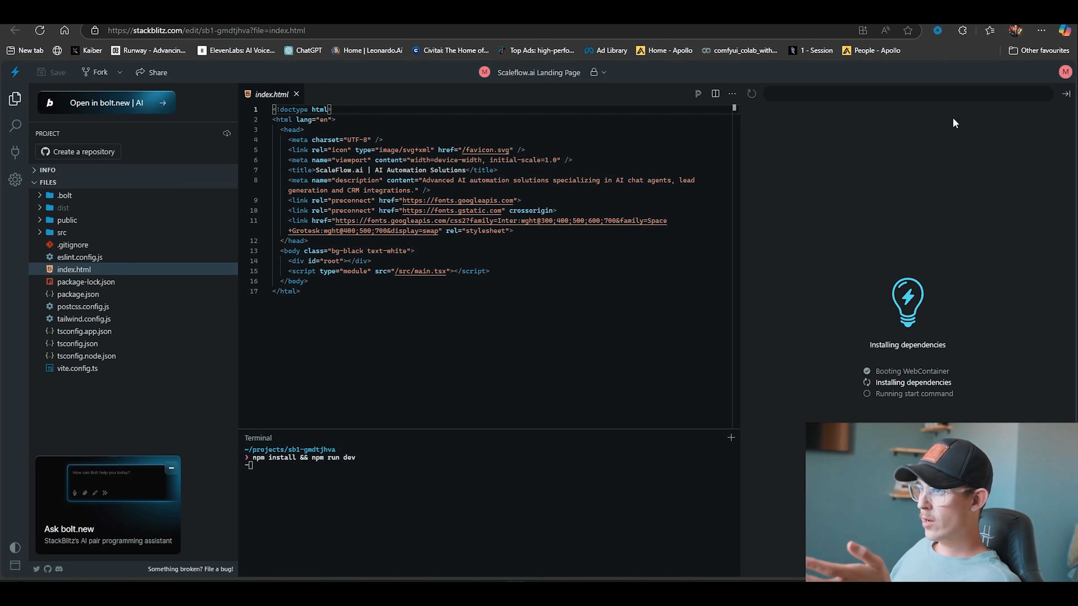
# Start creating a GitHub repository, authorize StackBlitz in GitHub, and close the login window
pyautogui.click(87, 153)
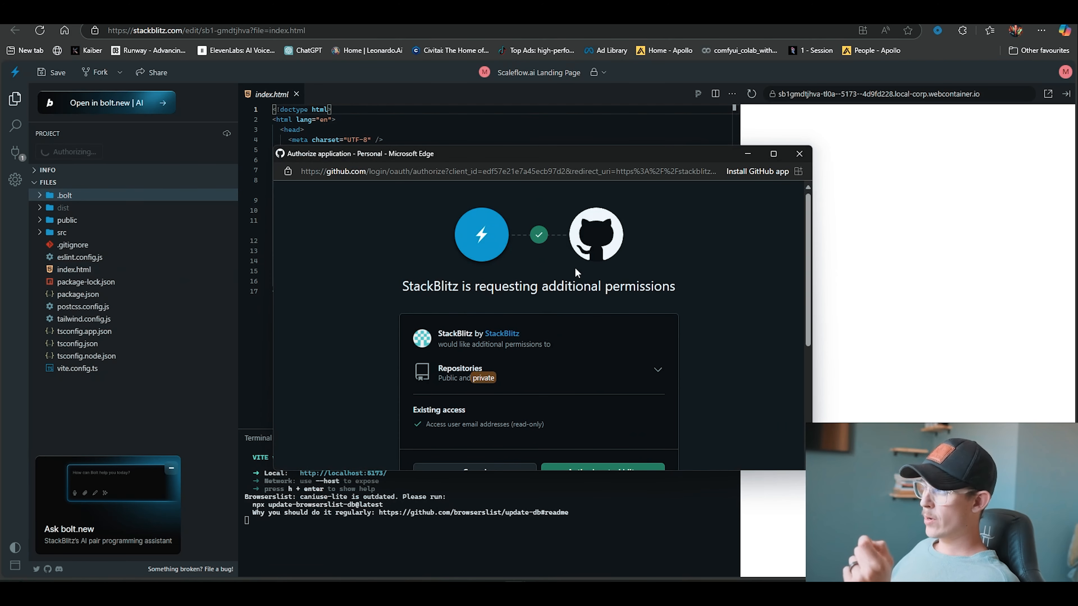
pyautogui.scroll(-1, 523, 264)
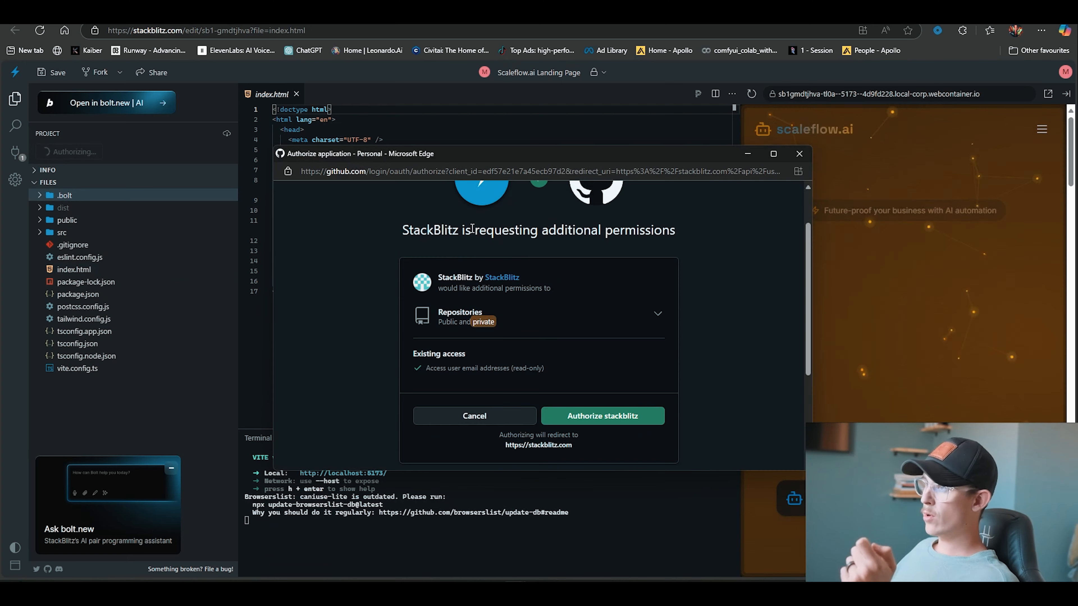
pyautogui.click(616, 419)
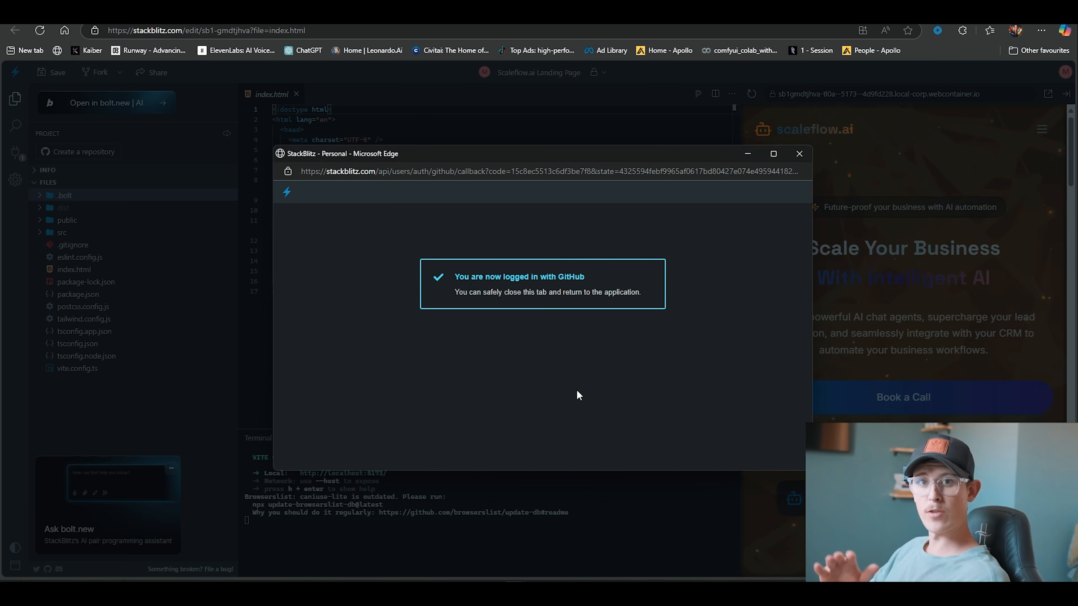
pyautogui.click(798, 154)
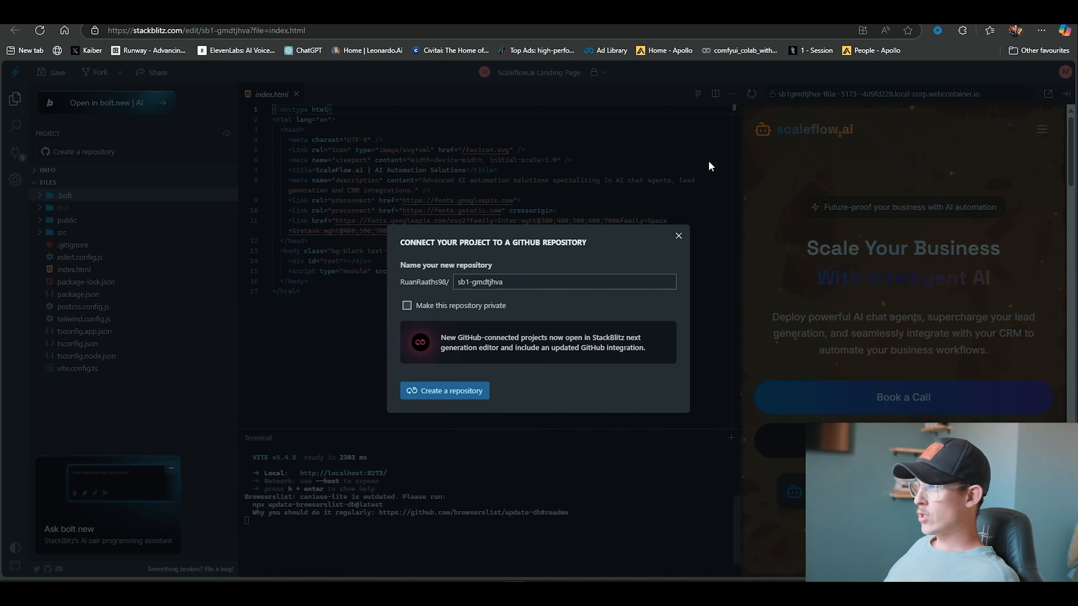
# Name the new repository scaleflow, make it private, and create it
pyautogui.moveTo(515, 284); pyautogui.dragTo(378, 291)
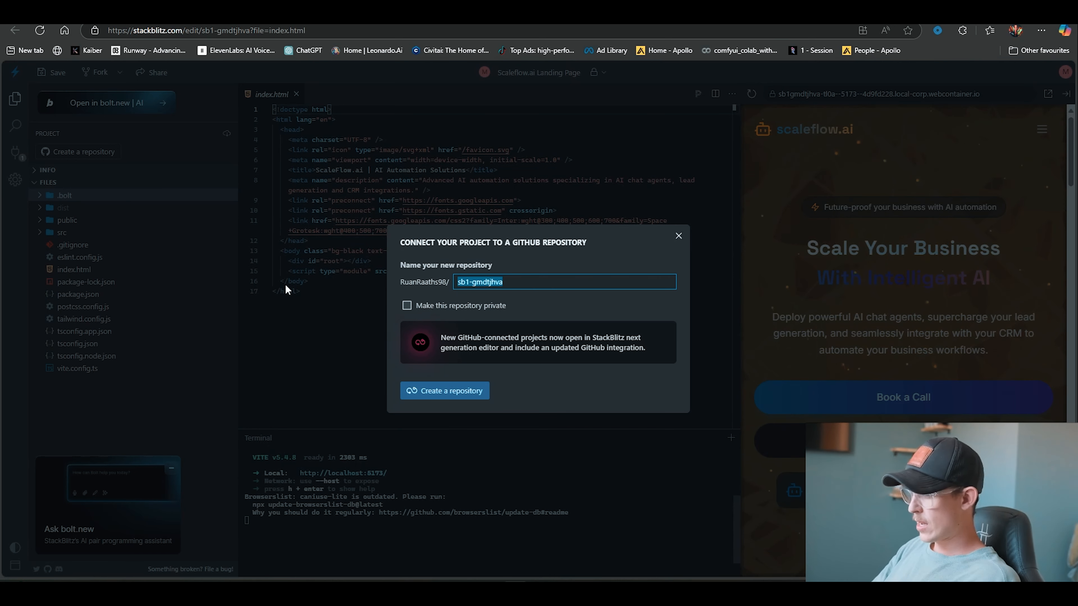
pyautogui.write('scaleflow')
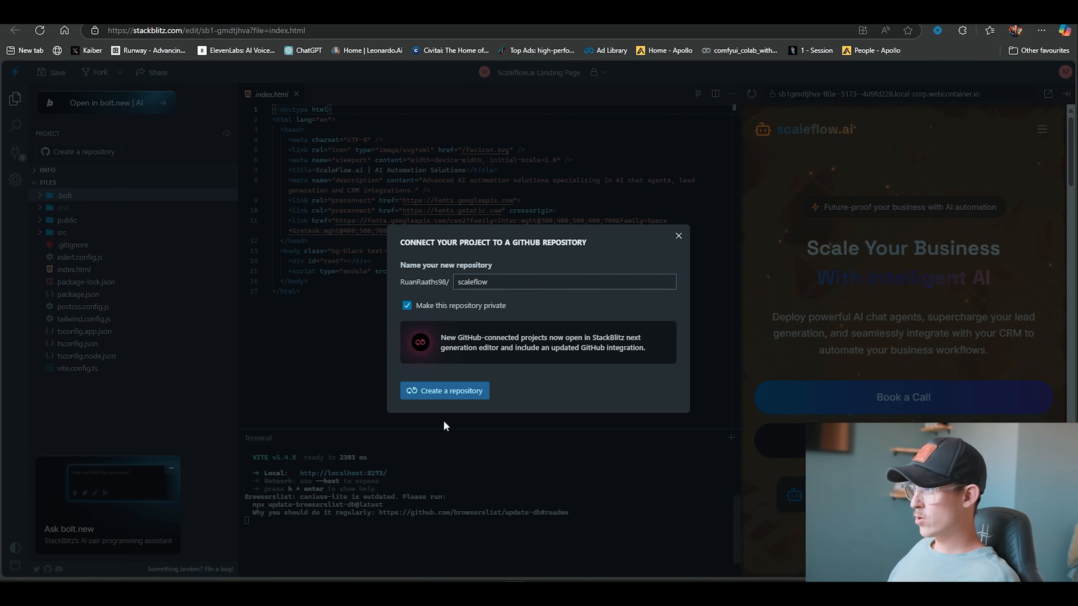
pyautogui.click(450, 398)
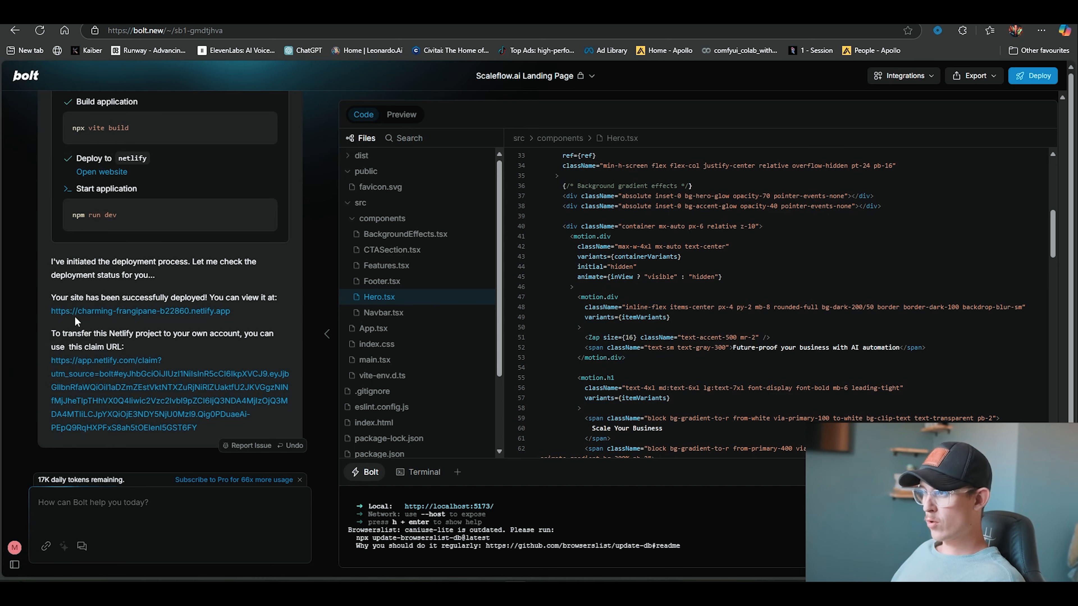
# Open the Netlify claim URL from the chat and claim the Bolt app into the Netlify account
pyautogui.click(96, 368)
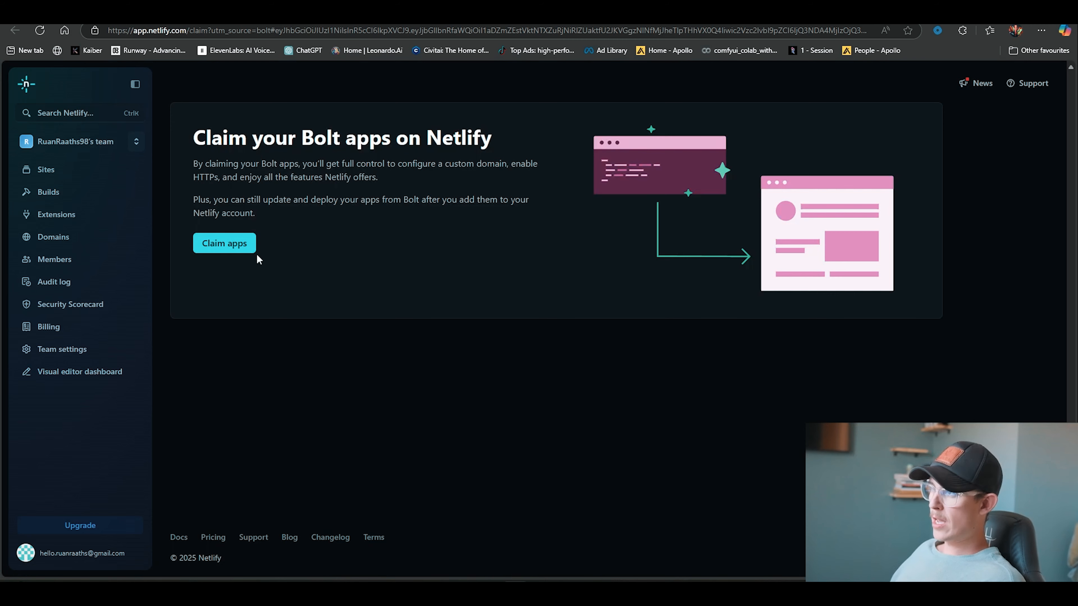
pyautogui.click(239, 251)
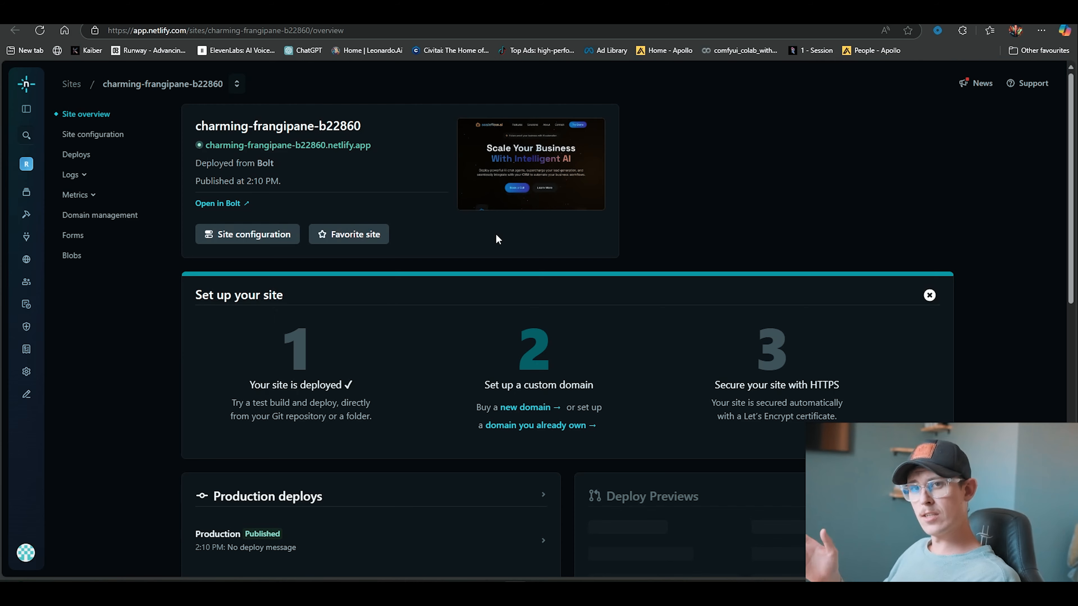
# Open the Netlify team's sites list at app.netlify.com in a new browser tab
pyautogui.hotkey('ctrl', 't')
pyautogui.write('app')
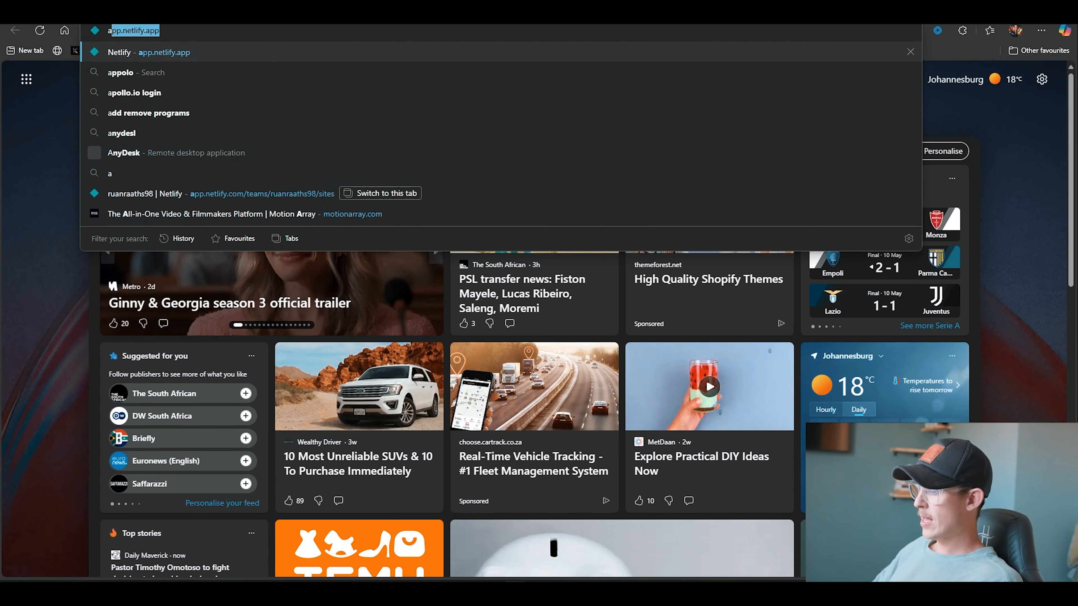
pyautogui.write('.net')
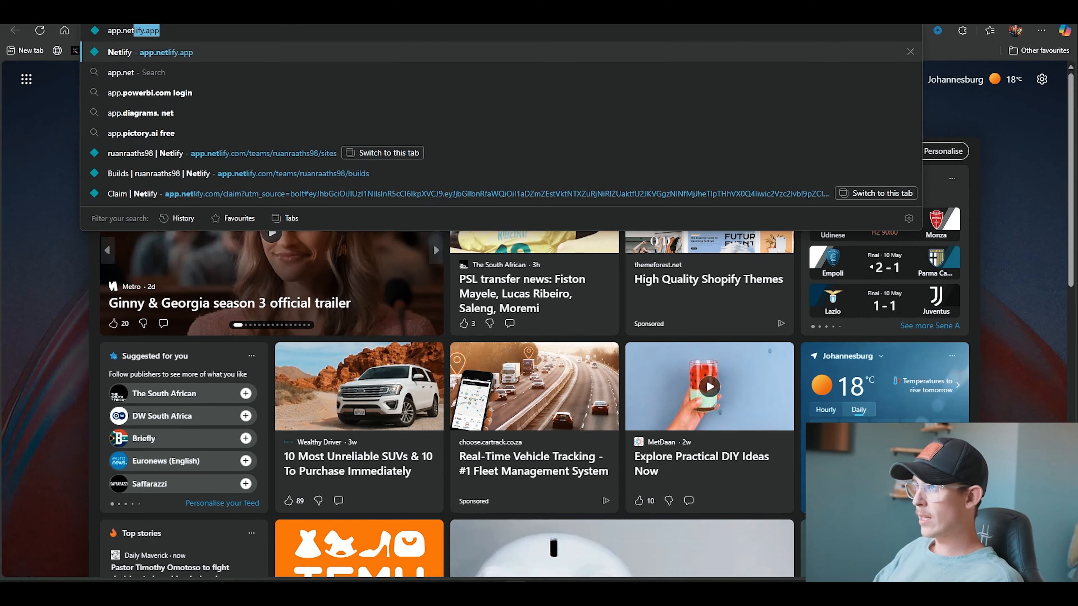
pyautogui.press('Tab')
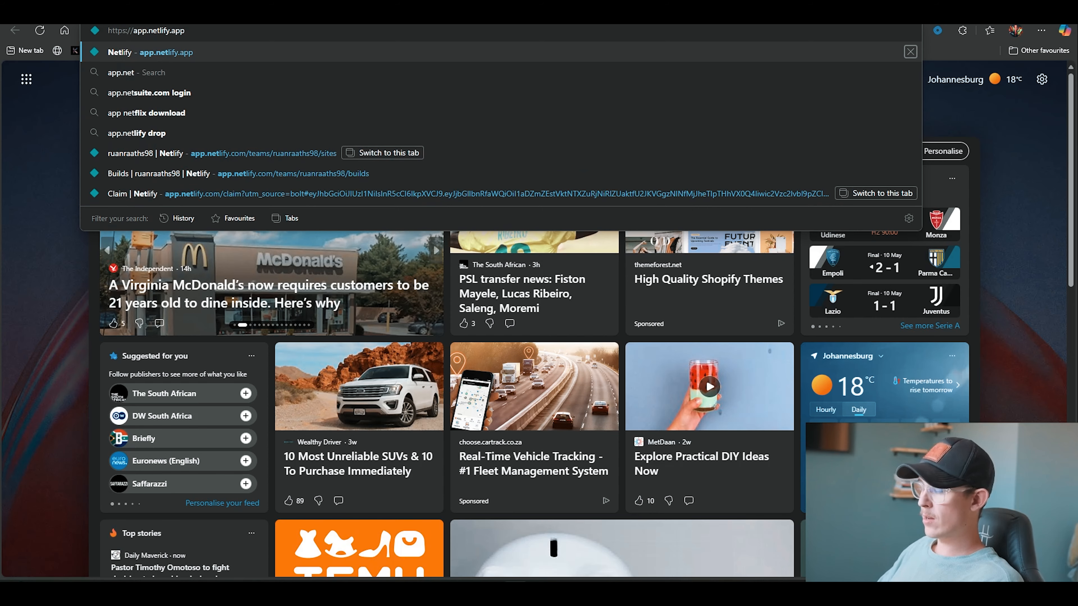
pyautogui.write('/login')
pyautogui.press('Return')
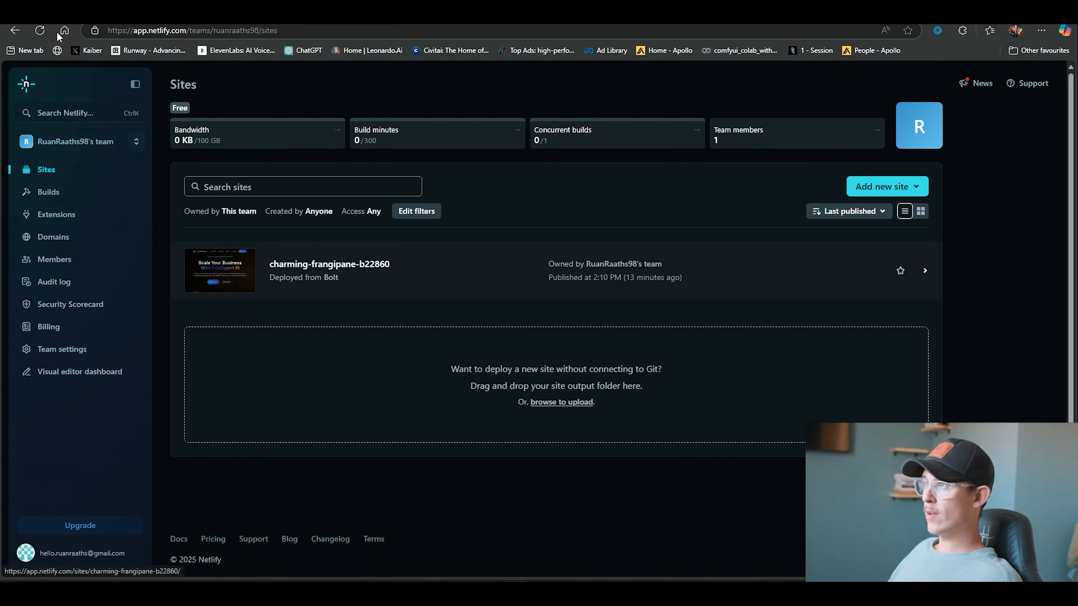
# Return to the site's tab, start linking it to a GitHub repository from the deploy settings, and authorize Netlify
pyautogui.hotkey('ctrl', 'shift', 'Tab')
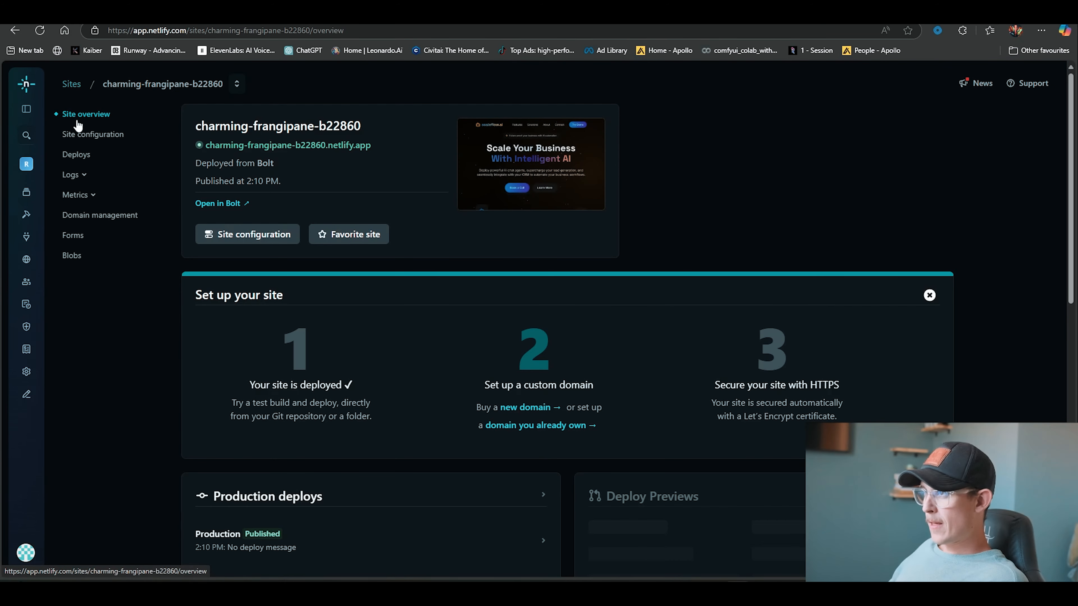
pyautogui.click(81, 156)
pyautogui.click(250, 214)
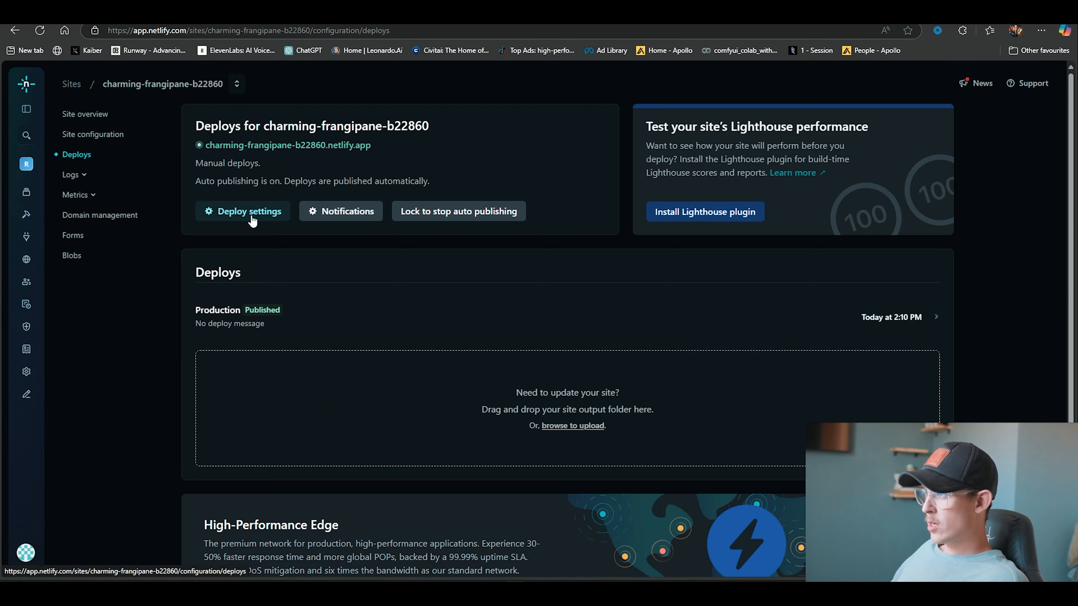
pyautogui.scroll(-4, 630, 494)
pyautogui.click(360, 330)
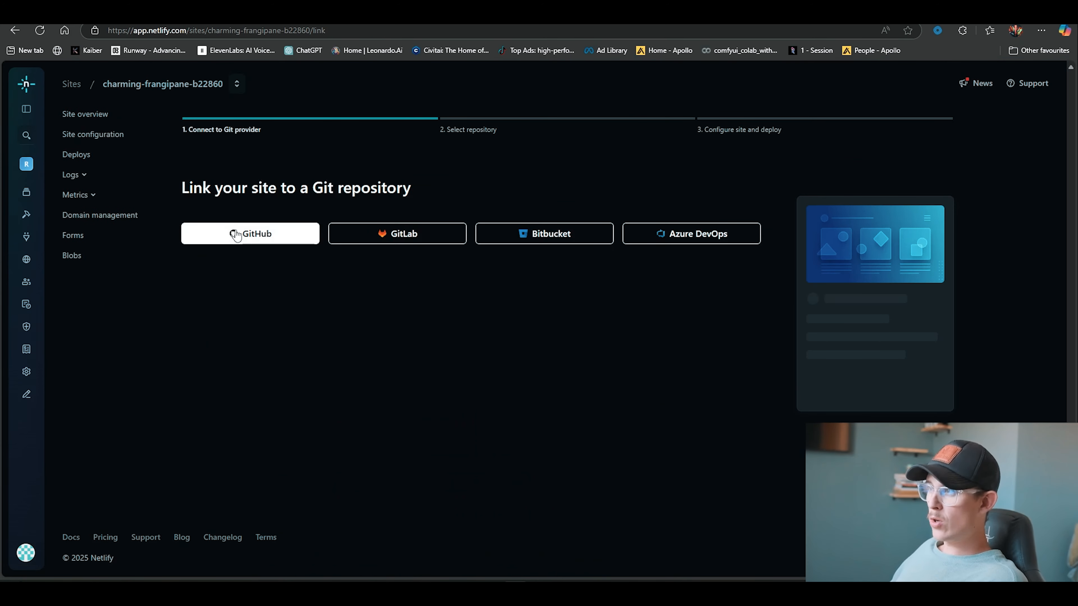
pyautogui.click(244, 241)
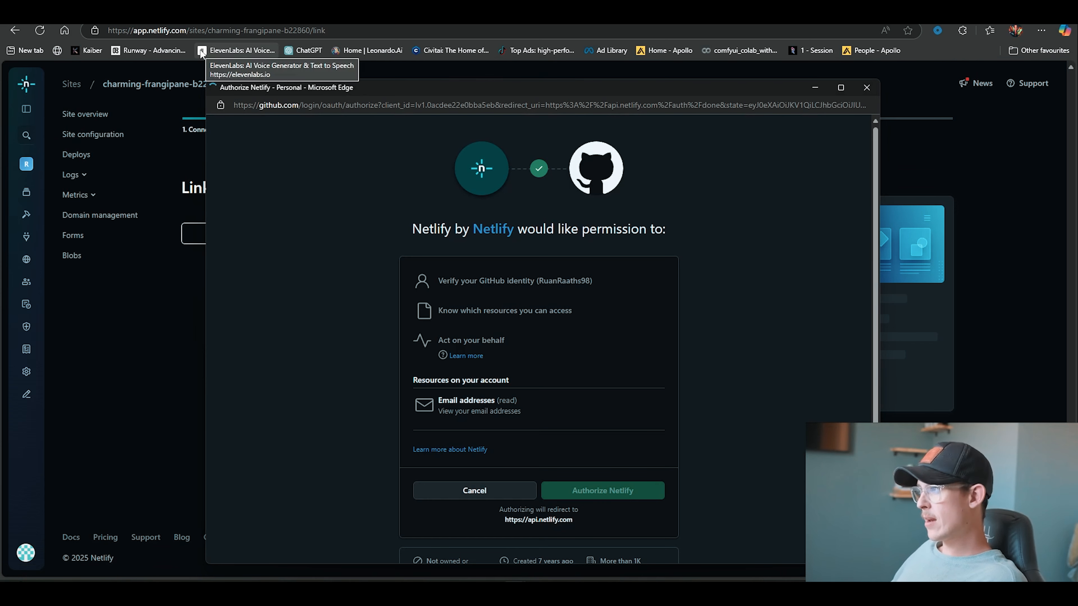
pyautogui.click(623, 494)
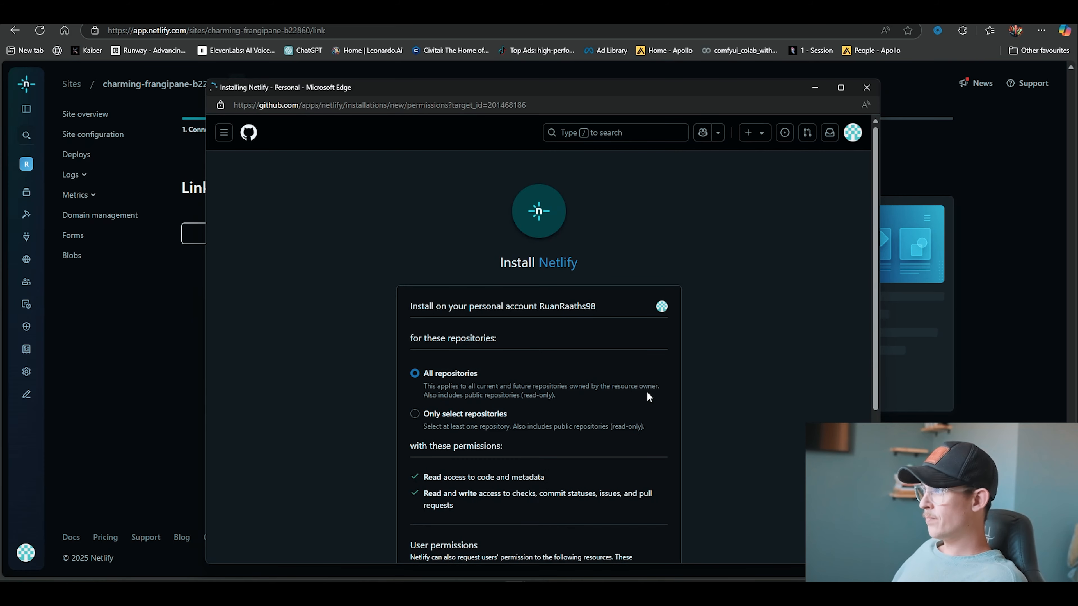
# Install the Netlify GitHub app on all repositories of the account
pyautogui.scroll(-3, 448, 258)
pyautogui.scroll(2, 444, 178)
pyautogui.scroll(-1, 425, 181)
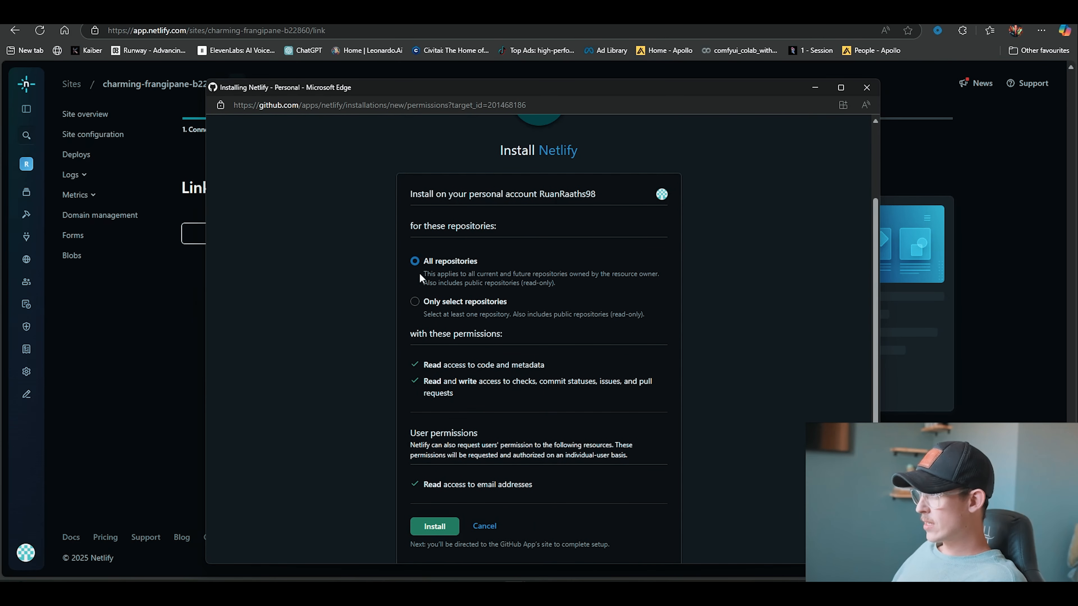
pyautogui.scroll(-3, 465, 488)
pyautogui.click(437, 417)
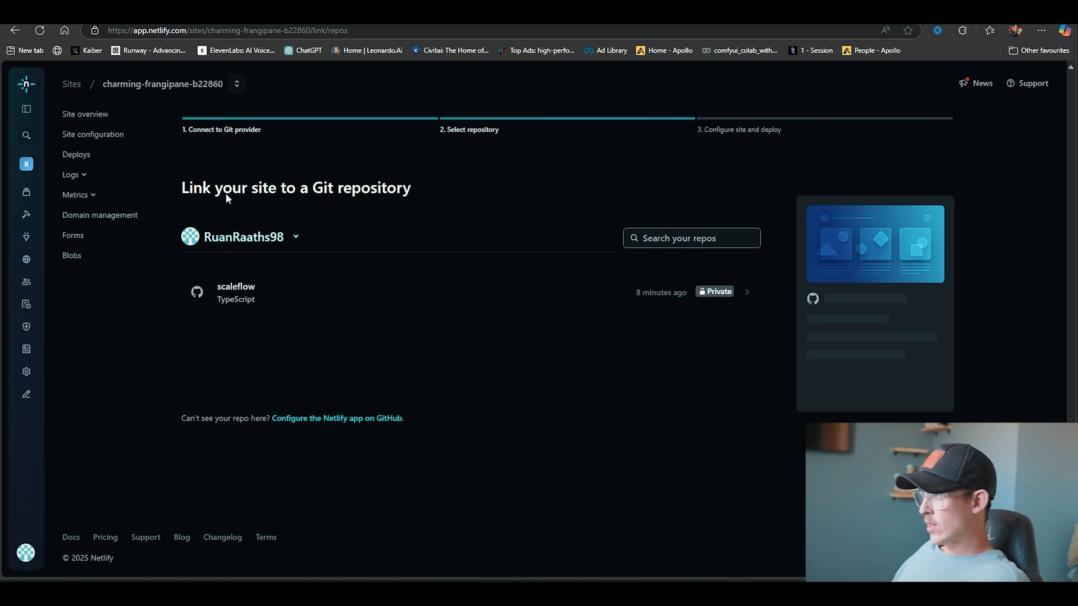
# Select the scaleflow repository and deploy it with the default main branch, npm run build command and dist directory
pyautogui.click(612, 293)
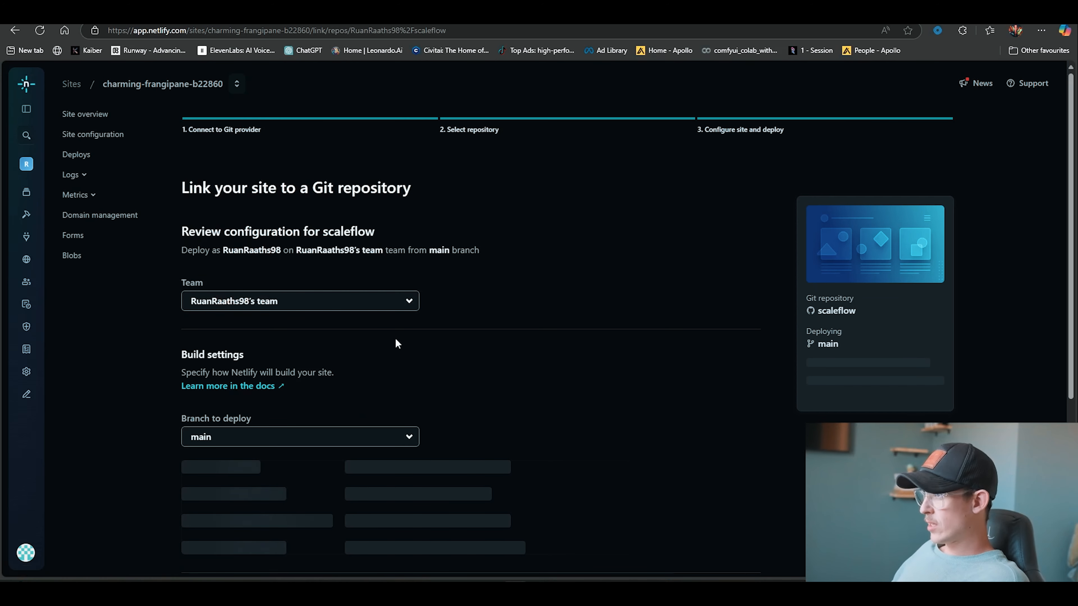
pyautogui.scroll(-4, 407, 340)
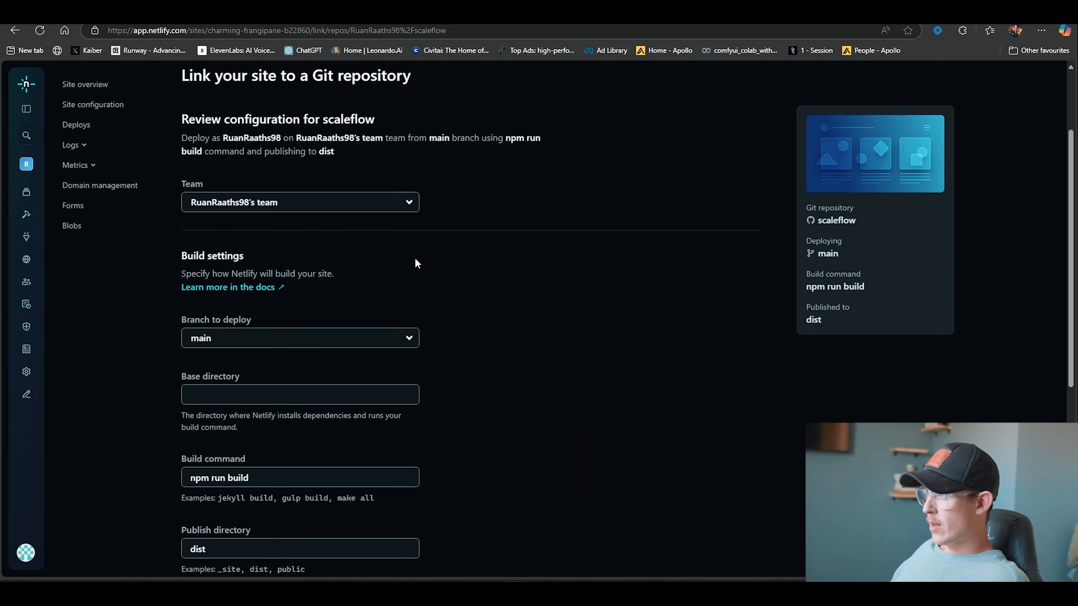
pyautogui.scroll(-2, 221, 204)
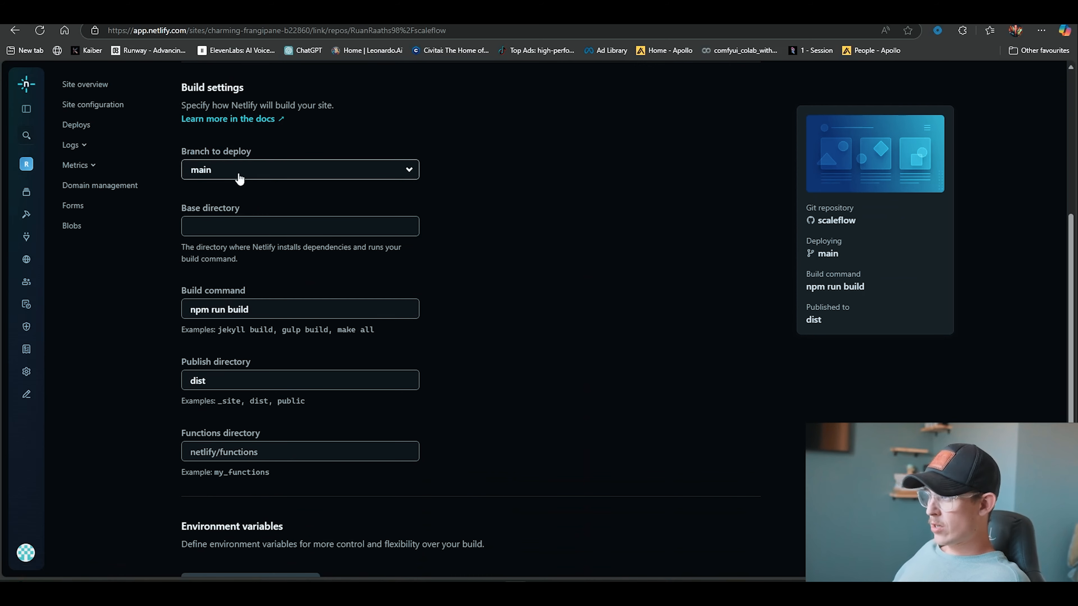
pyautogui.scroll(-2, 265, 255)
pyautogui.scroll(-2, 265, 261)
pyautogui.click(225, 445)
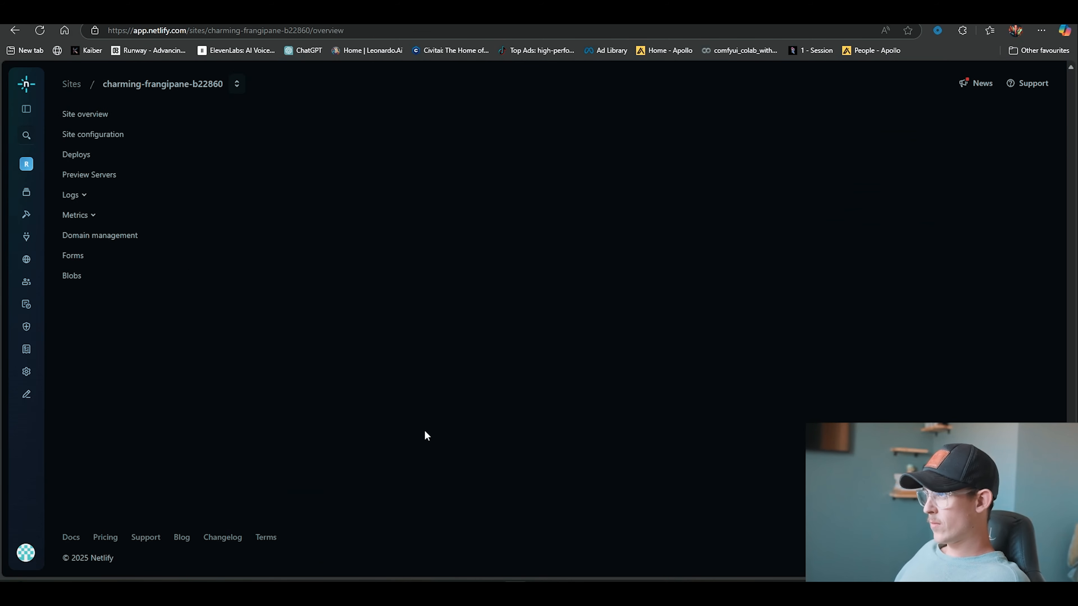
# Open the new production deploy and review its deploy summary and log
pyautogui.scroll(-4, 424, 429)
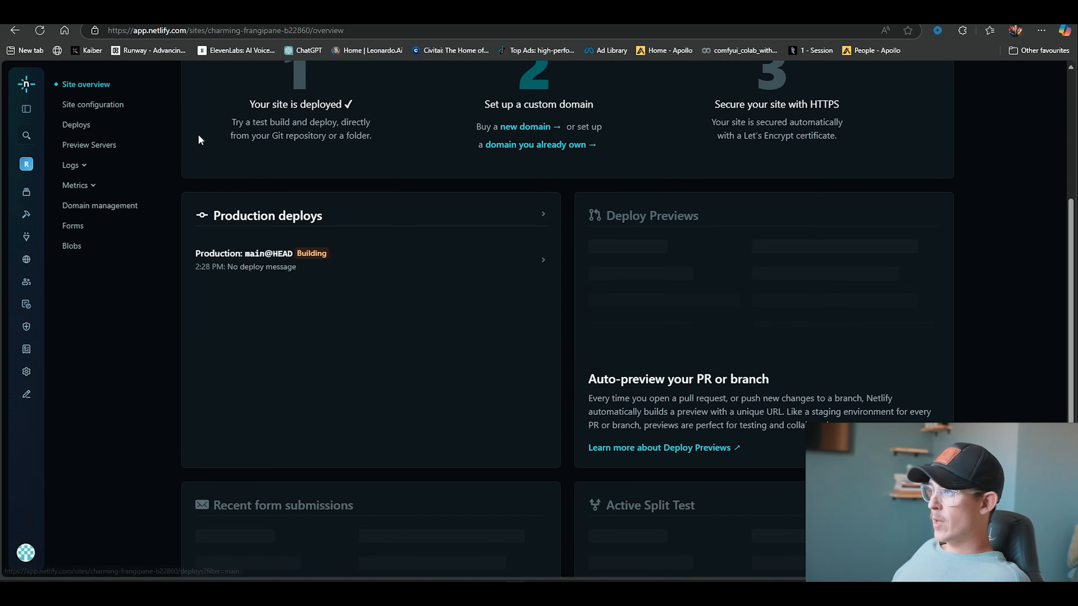
pyautogui.scroll(4, 261, 512)
pyautogui.scroll(-2, 261, 512)
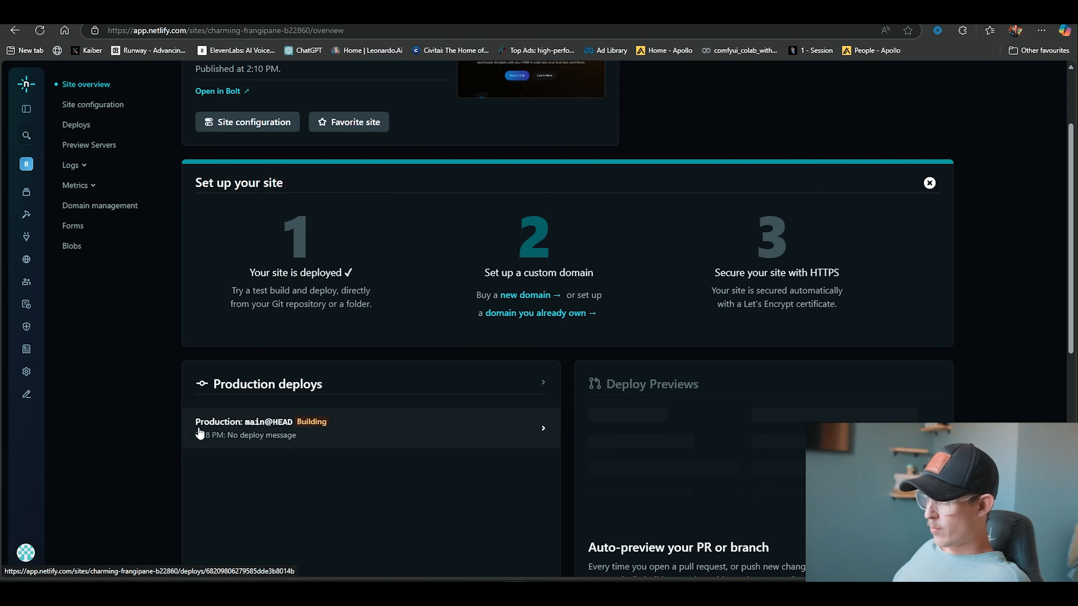
pyautogui.click(341, 423)
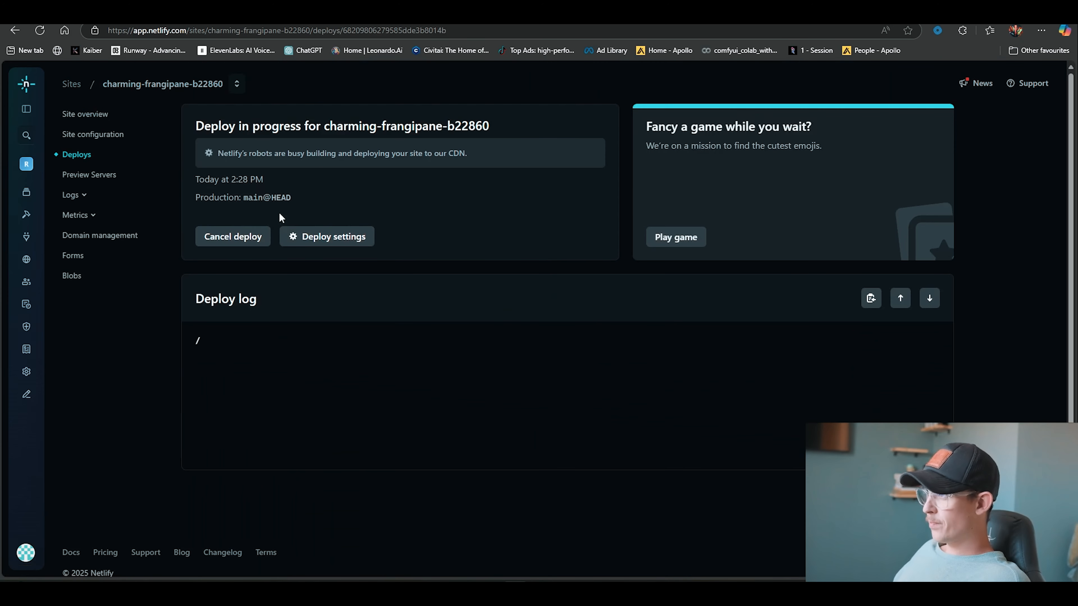
pyautogui.scroll(-4, 277, 251)
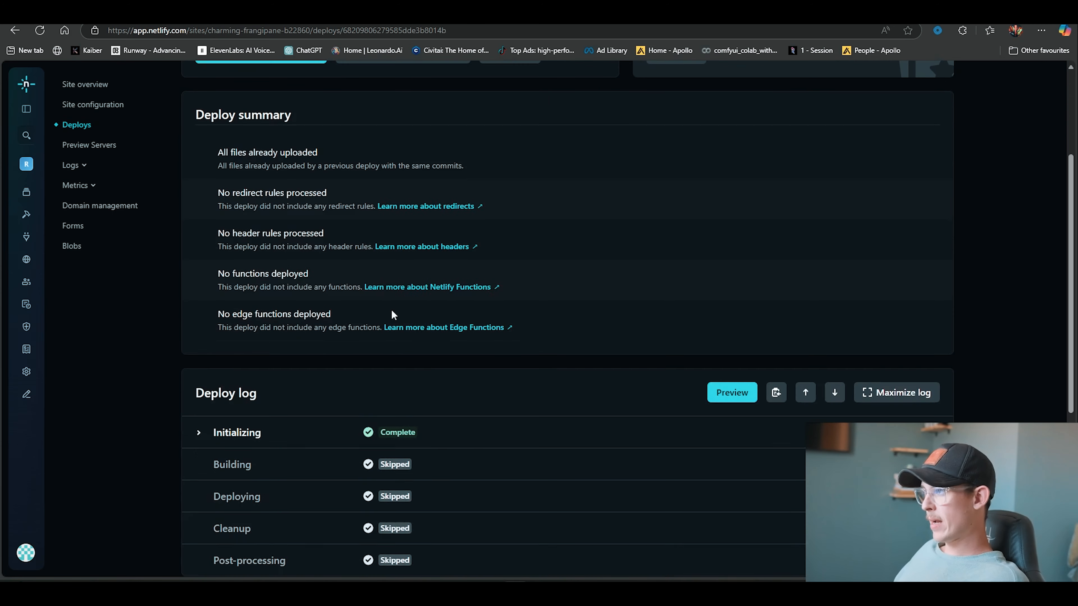
pyautogui.scroll(-5, 399, 340)
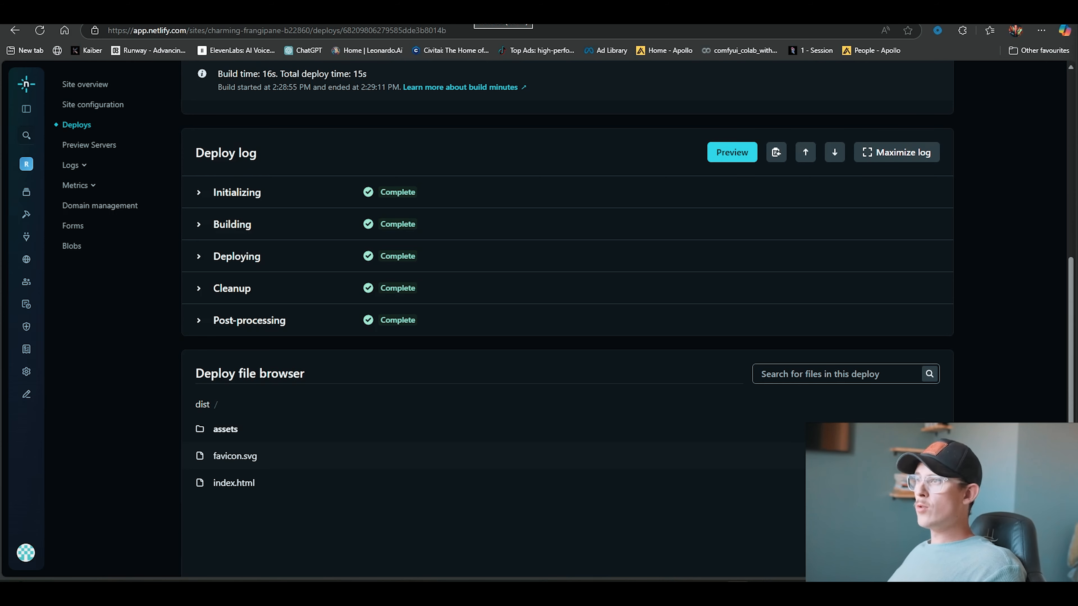
# Open domain management and choose to add a custom domain you already own
pyautogui.click(115, 211)
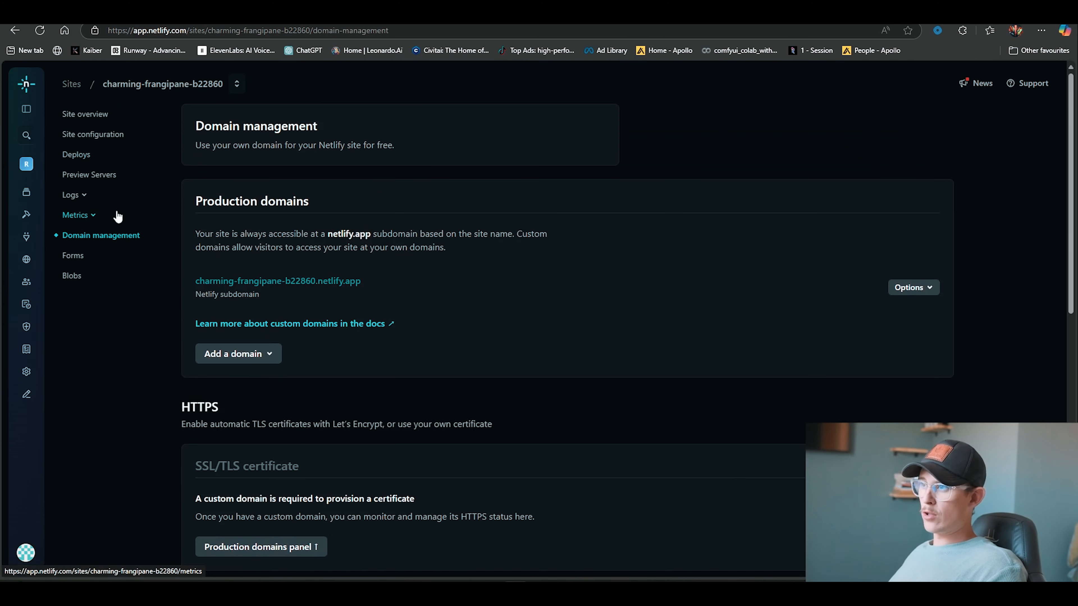
pyautogui.click(249, 354)
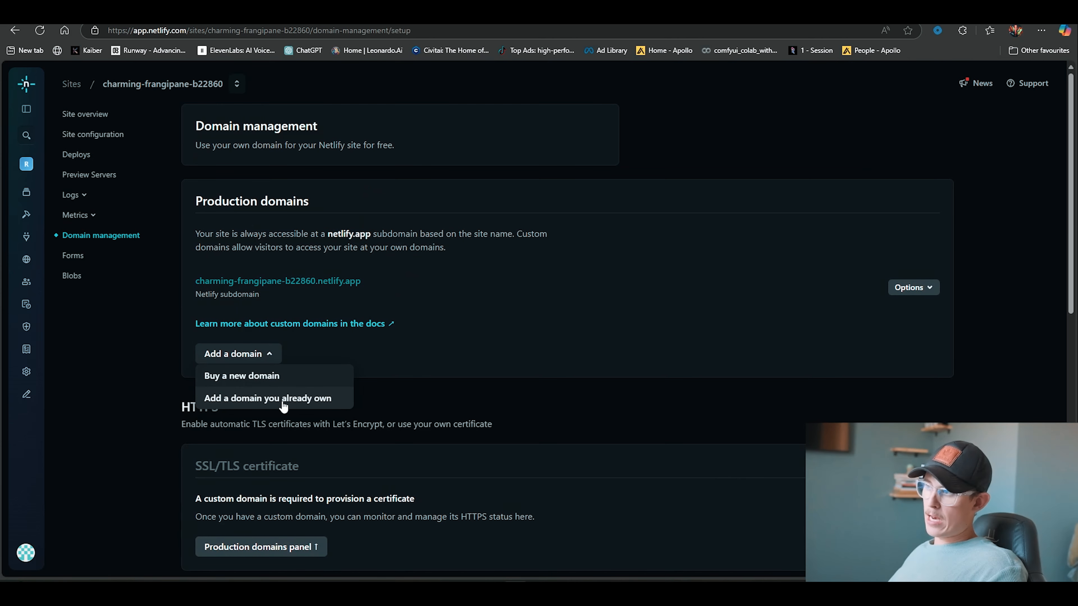
pyautogui.click(263, 400)
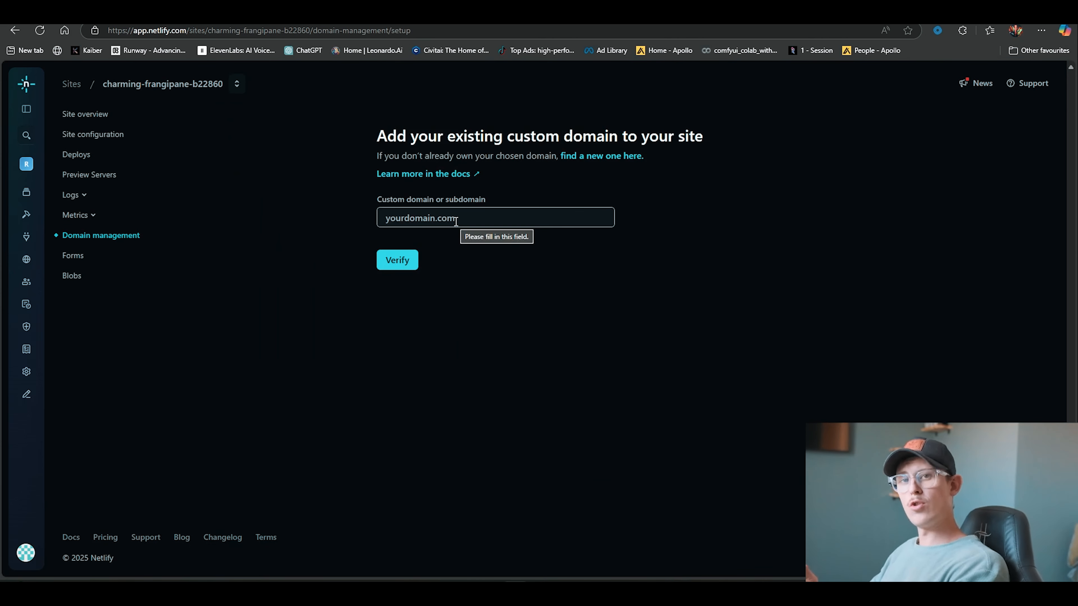